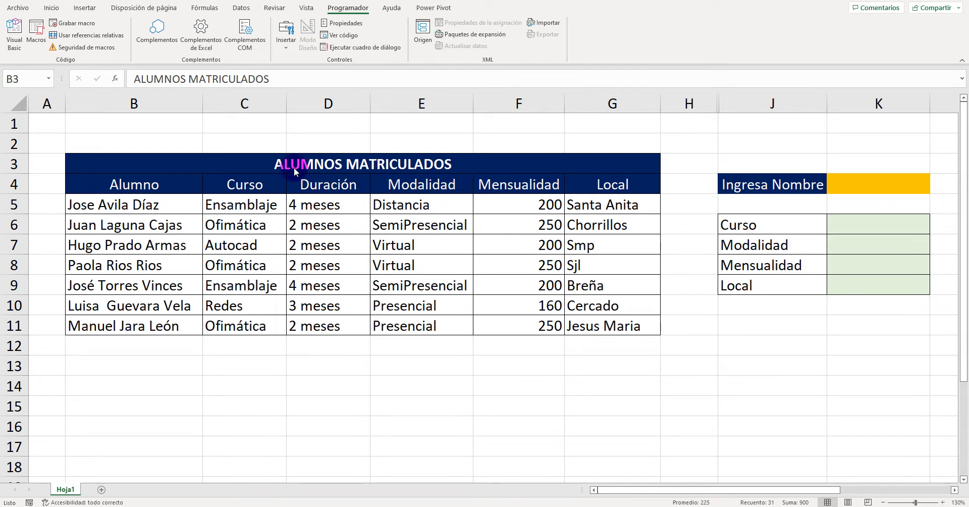
Review the student table B3:G11, its column headers, the K4 entry cell and the Curso–Local result cells.
key(ctrl+a)
click(197, 171)
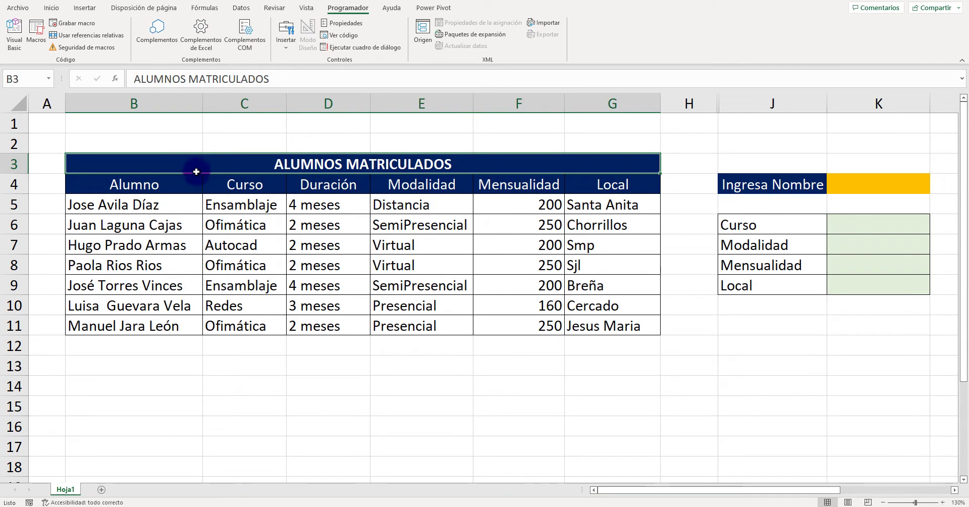
drag(197, 172, 197, 325)
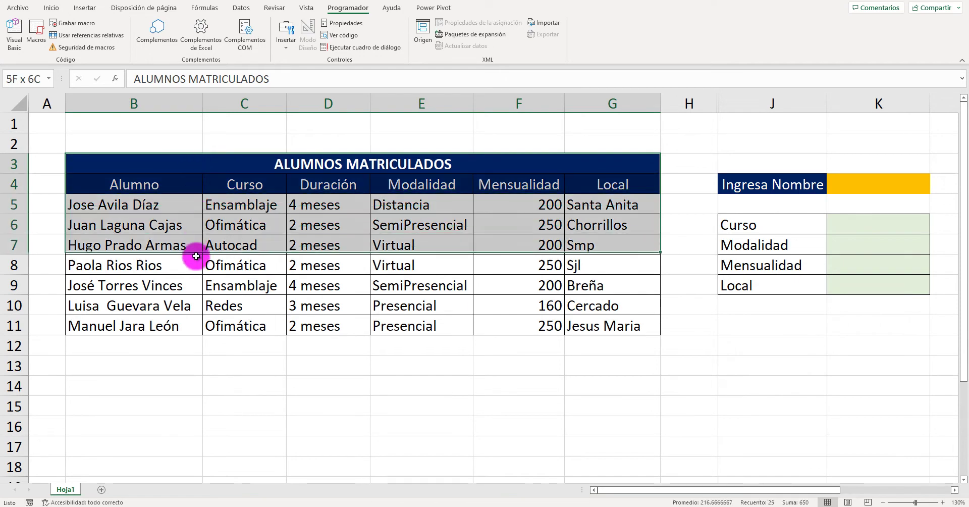
click(161, 190)
click(243, 188)
click(361, 185)
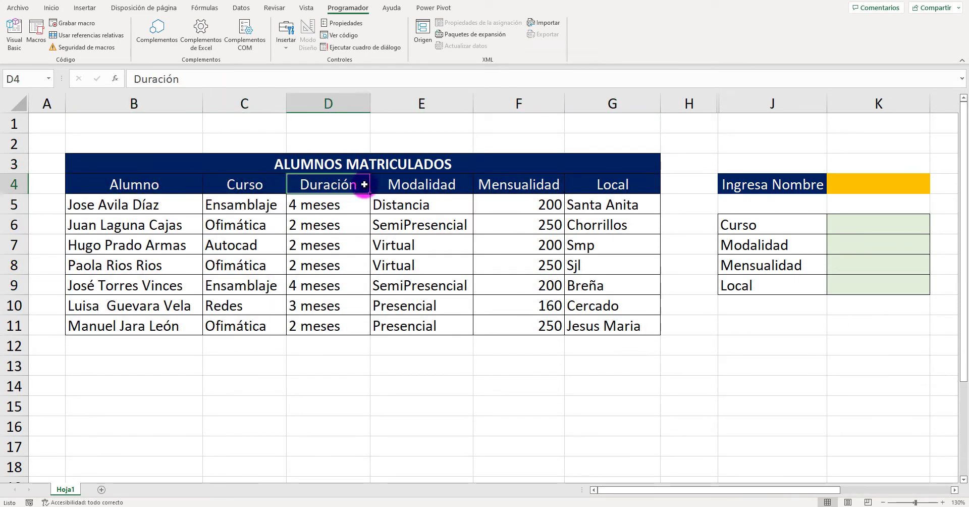
click(395, 186)
click(515, 186)
click(622, 185)
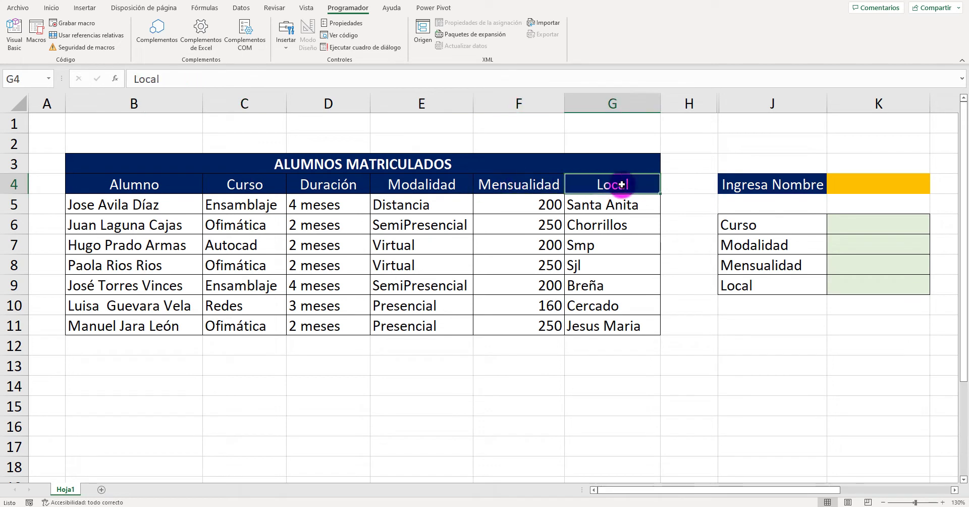
click(855, 183)
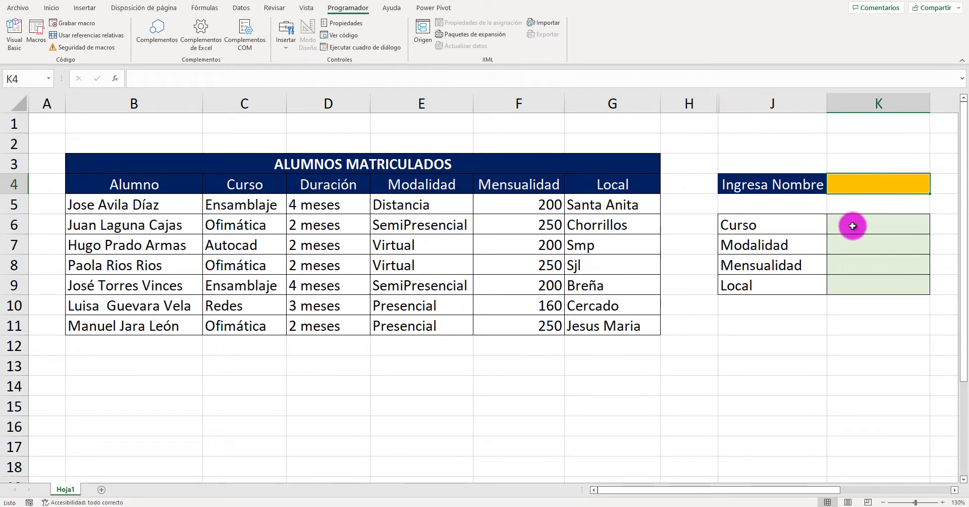
drag(852, 225, 858, 288)
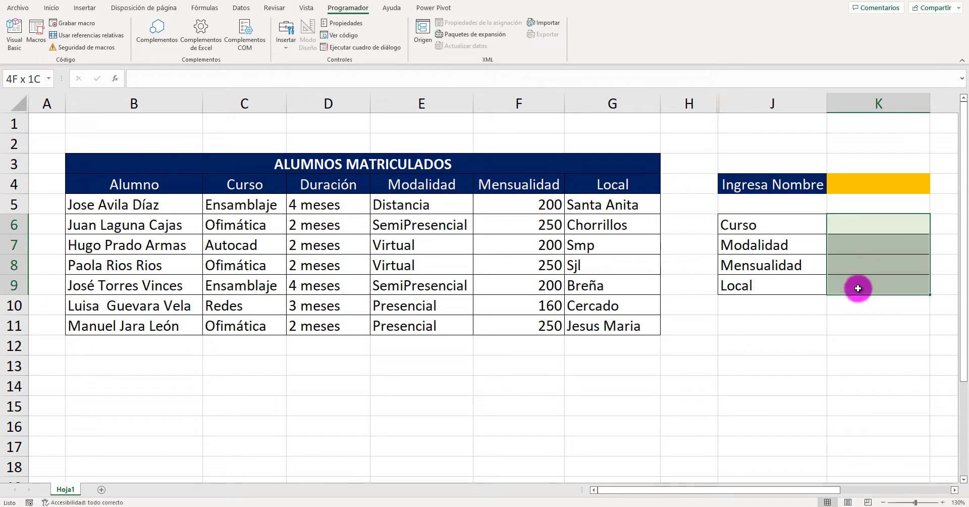
drag(801, 225, 794, 283)
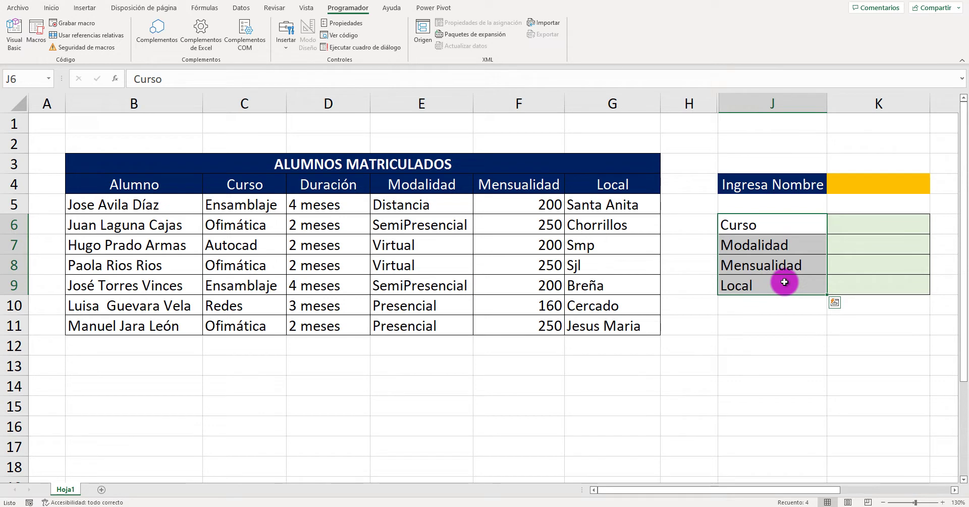
Enter =INDICE($B$5:$G$11;K4;2) in K6 to return the student's Curso.
click(846, 218)
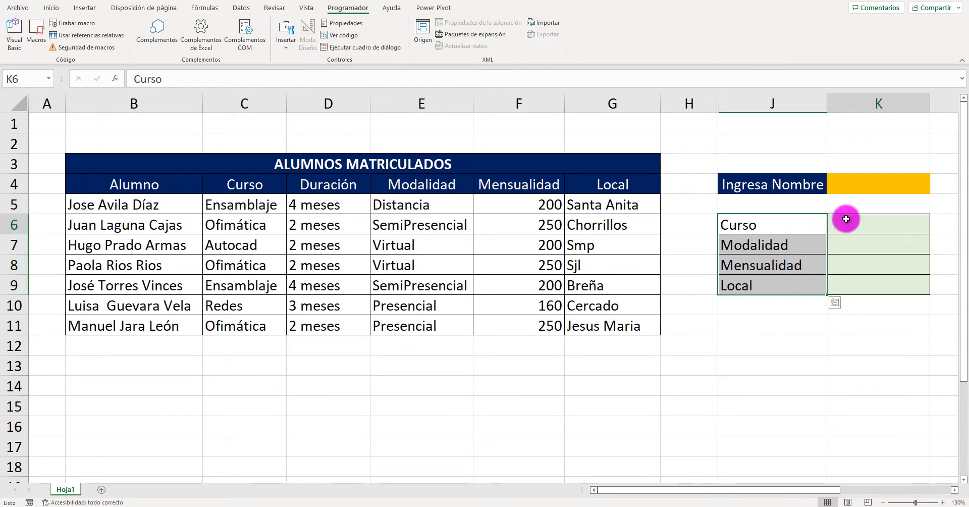
click(260, 83)
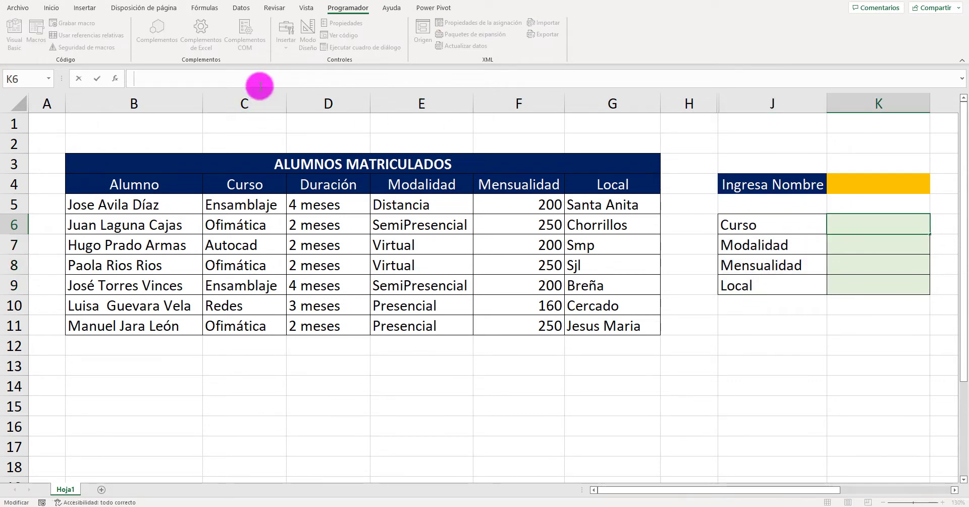
text(=in)
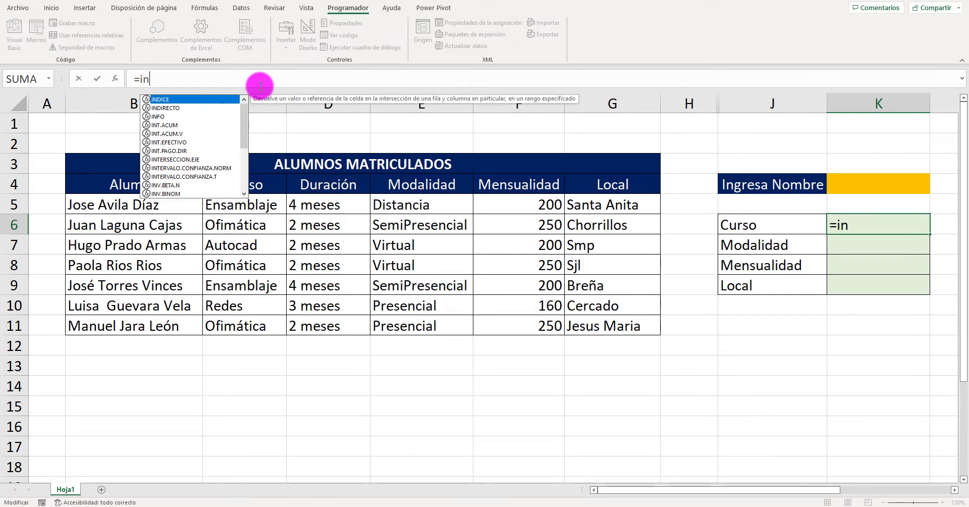
text(dic)
key(Tab)
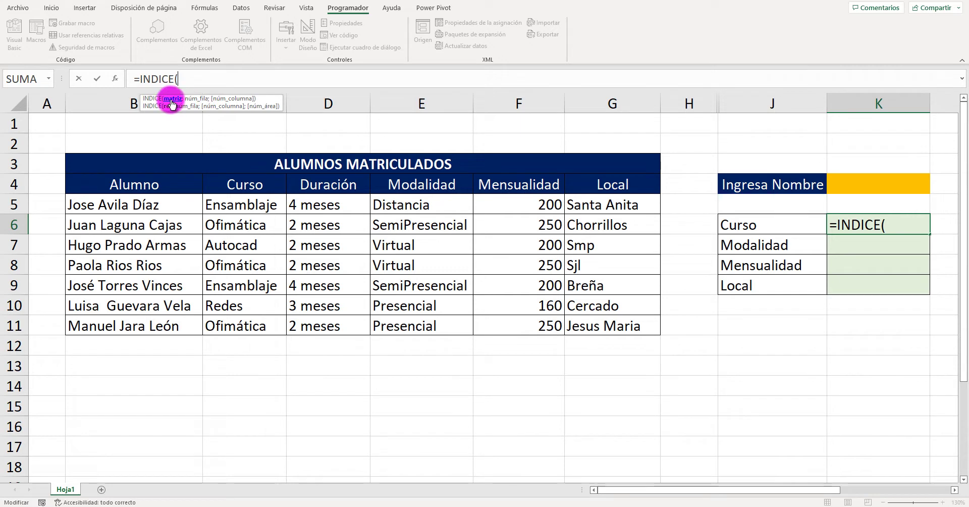
drag(145, 204, 588, 316)
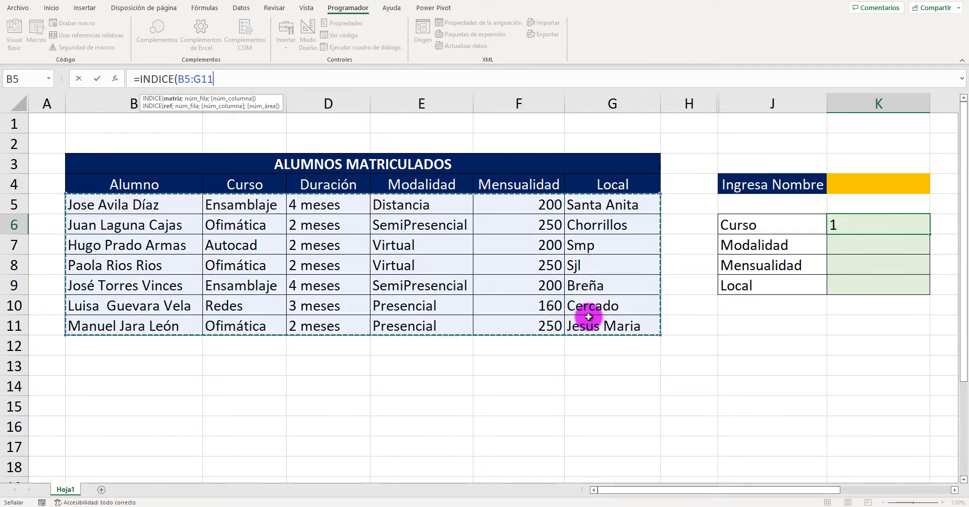
key(F4)
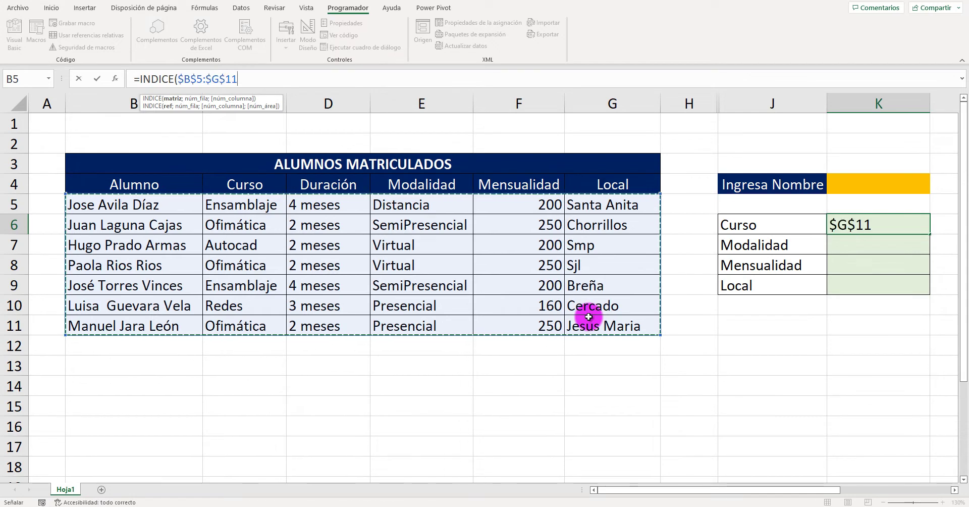
text(;)
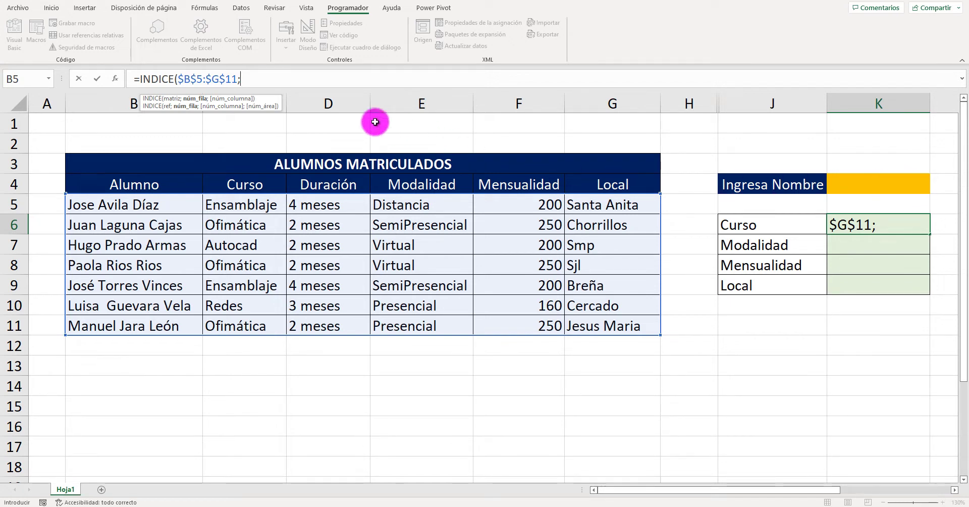
text(k4)
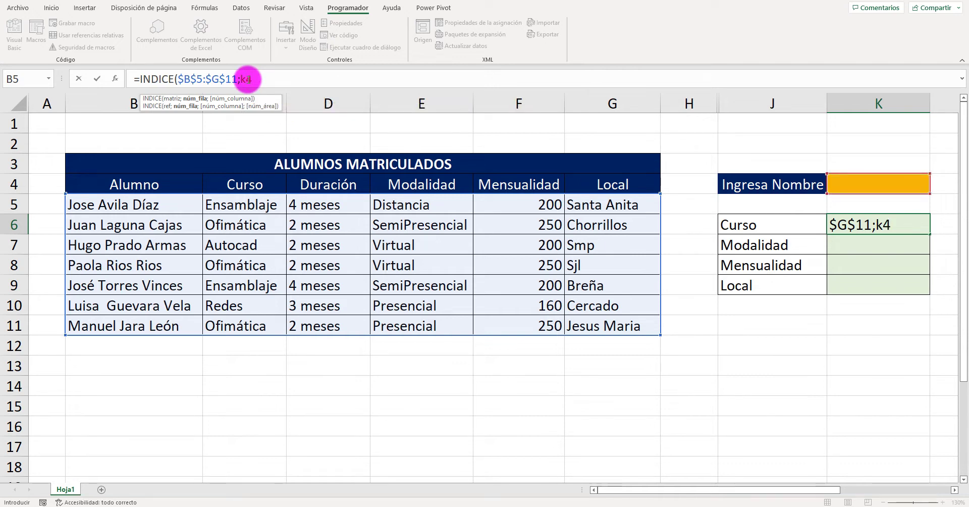
text(;2)
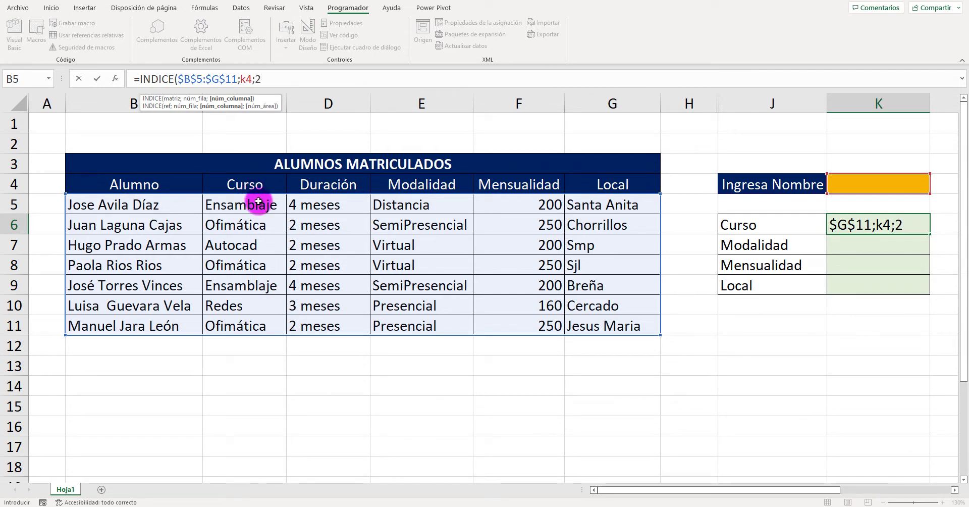
text())
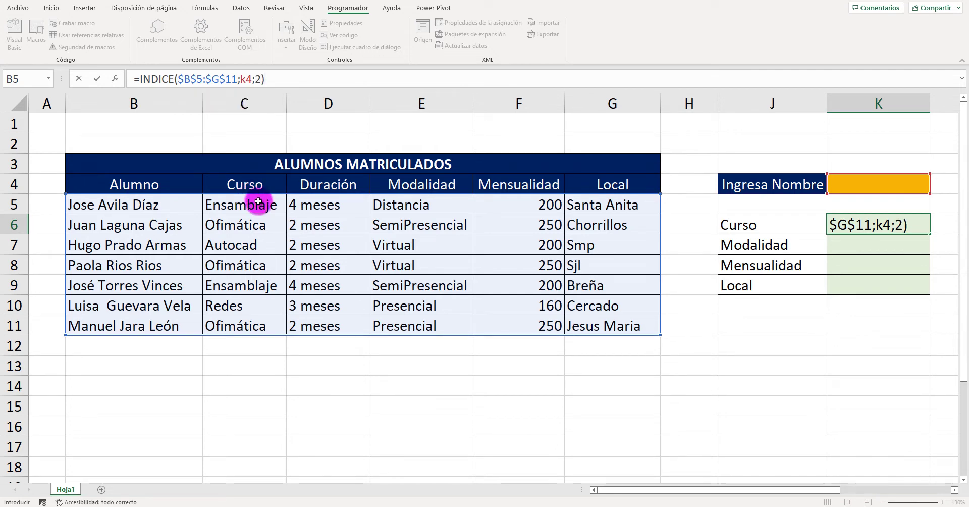
key(Return)
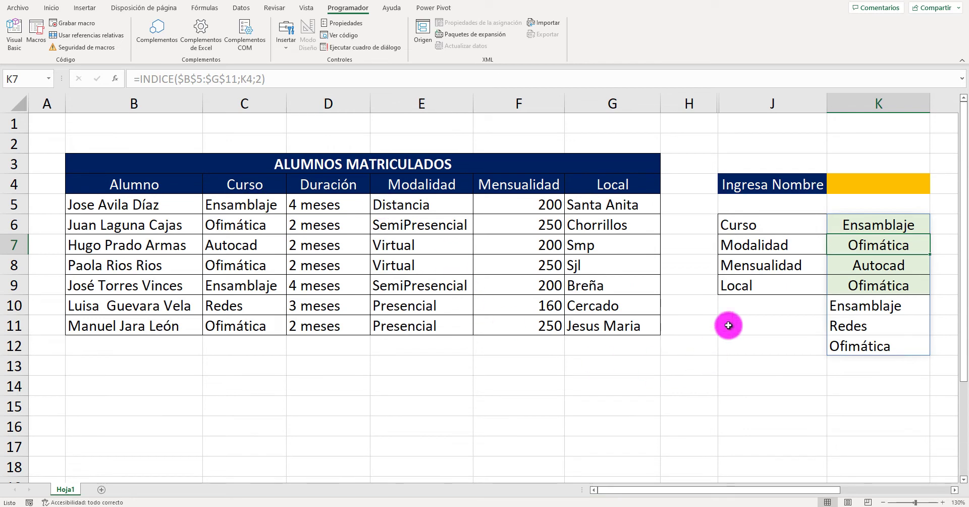
click(737, 304)
drag(870, 222, 873, 341)
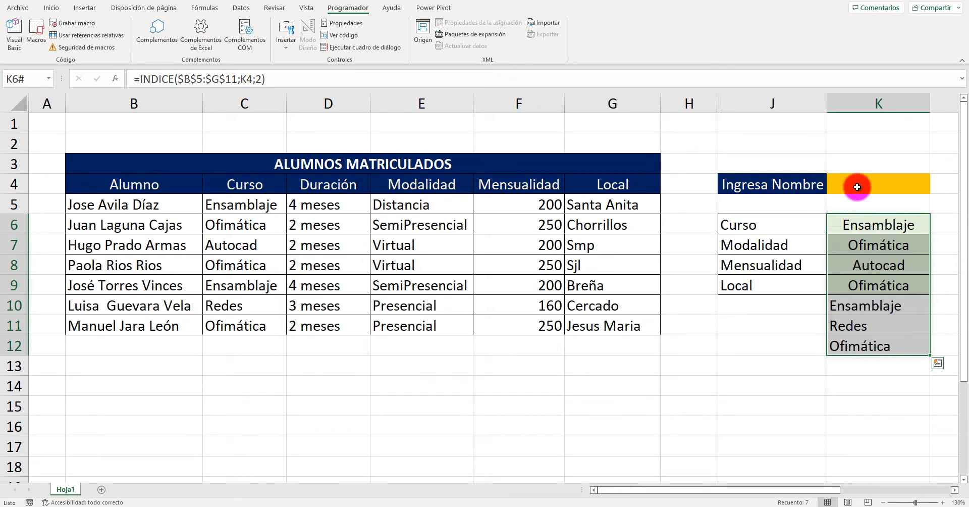
click(857, 186)
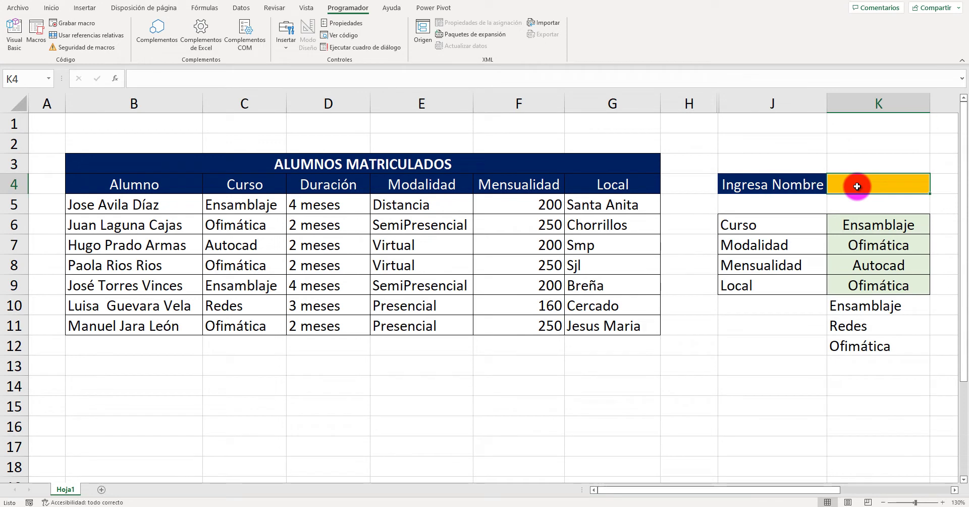
text(2)
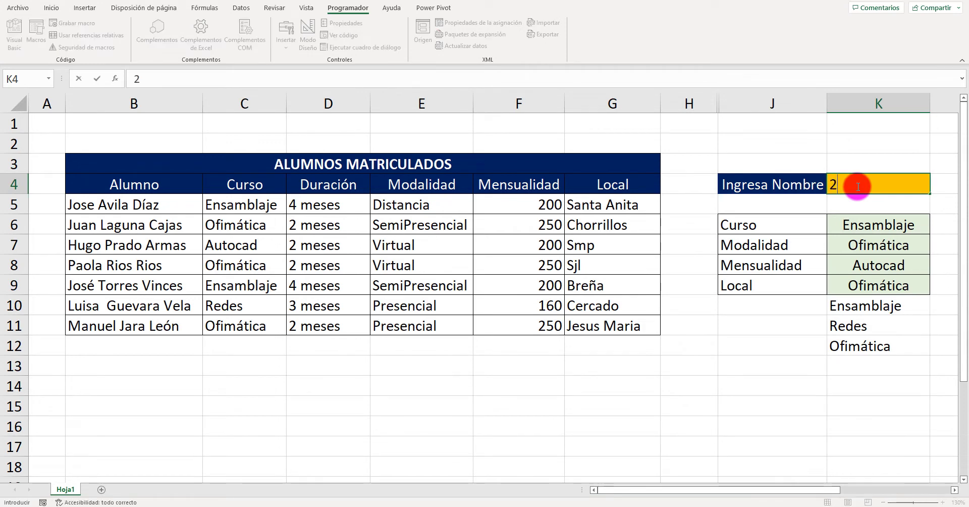
key(Return)
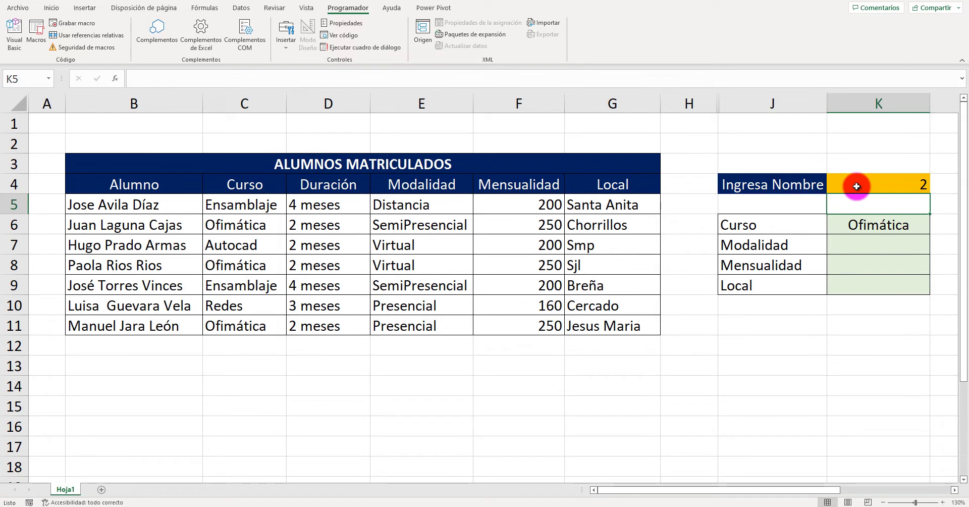
click(251, 227)
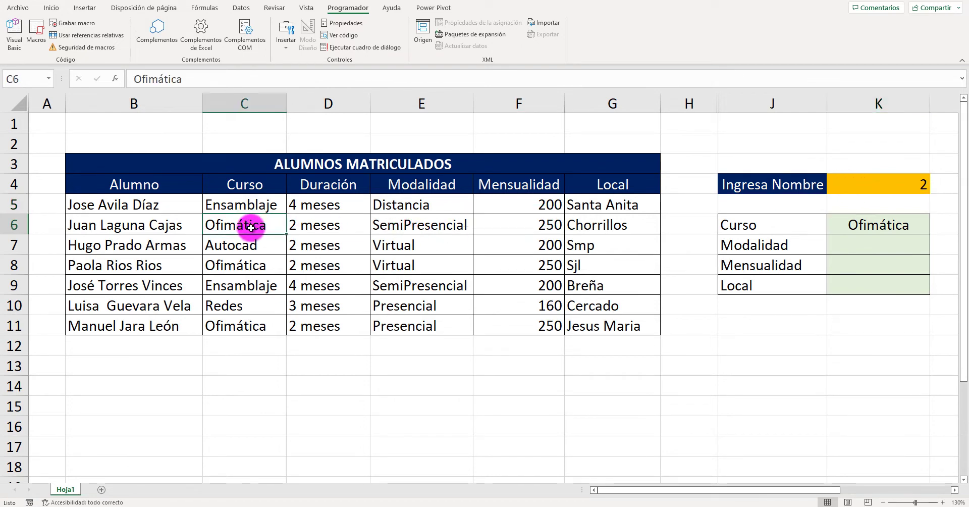
click(109, 224)
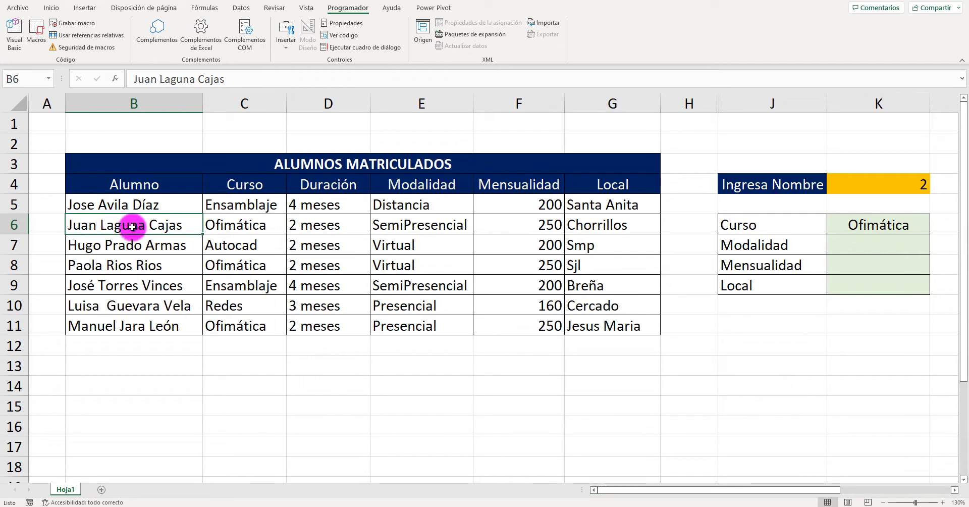
drag(177, 227, 233, 226)
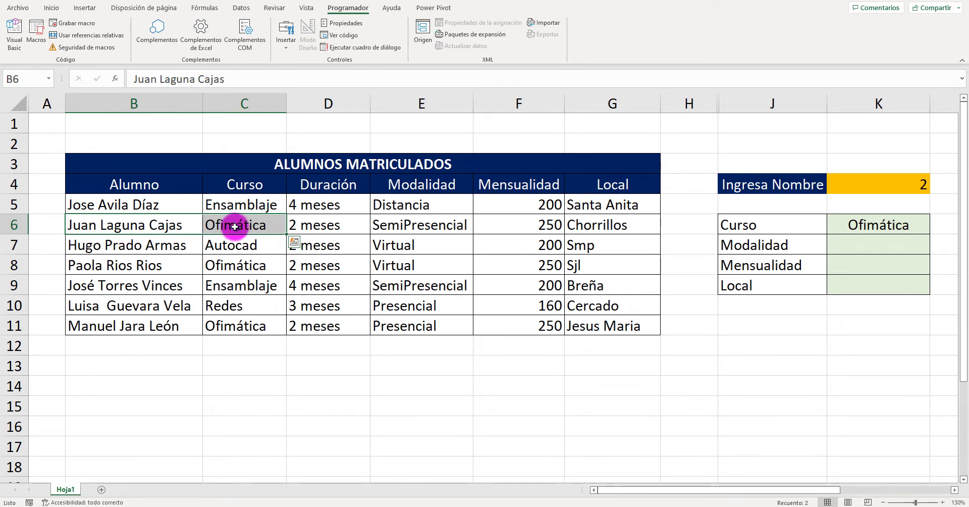
click(235, 226)
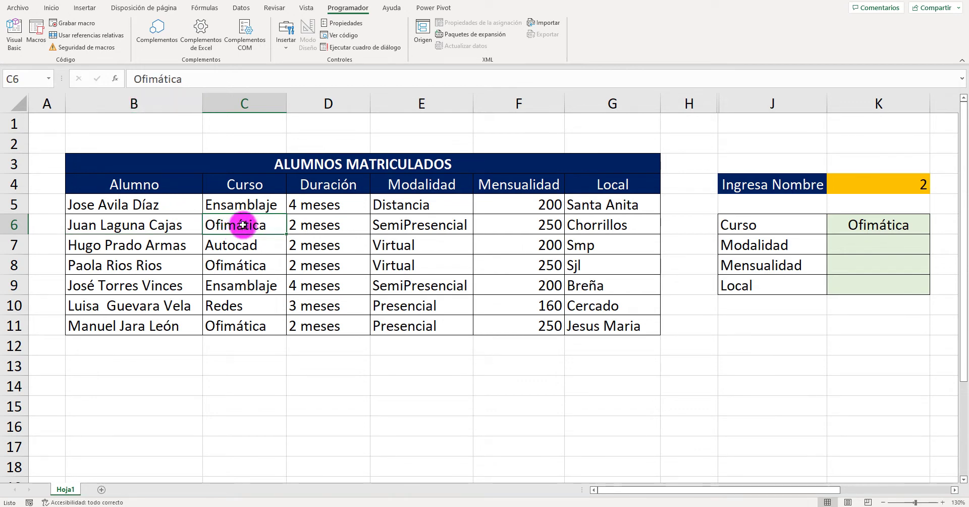
click(247, 244)
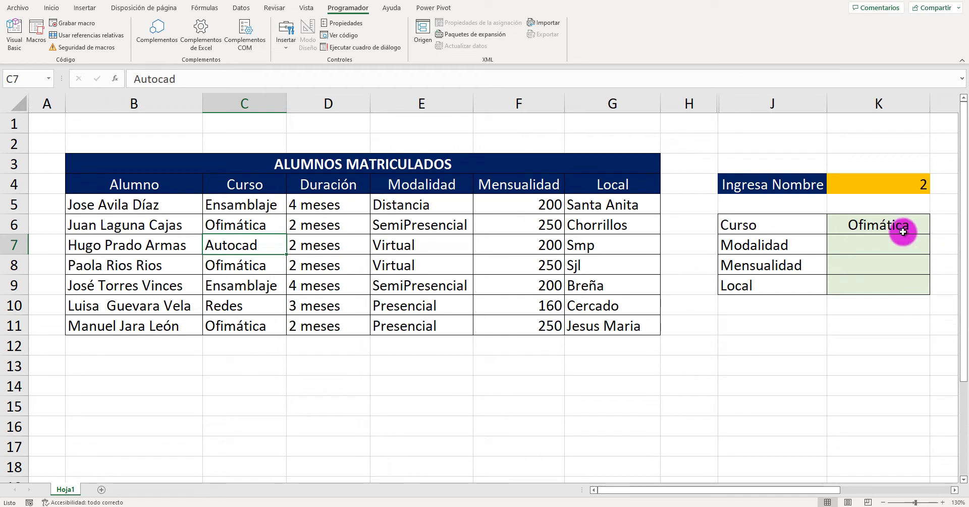
click(886, 225)
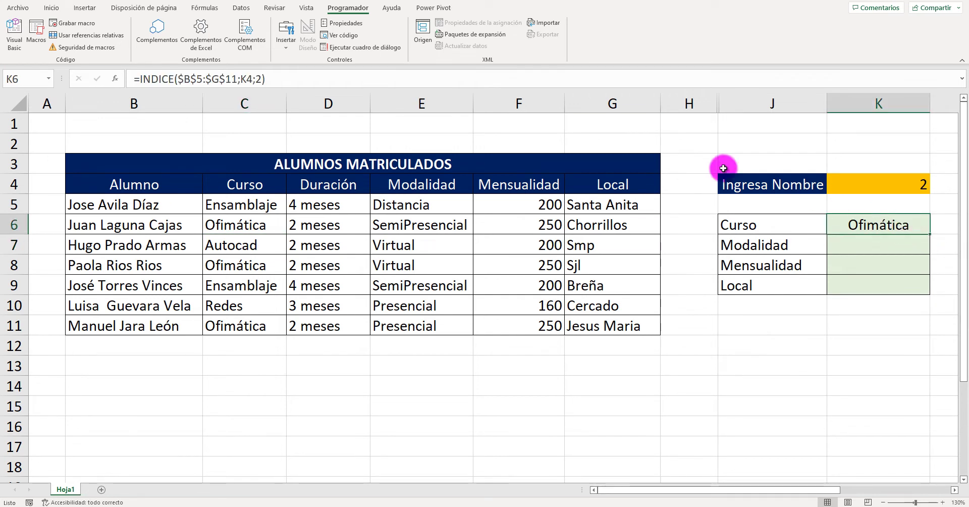
Lock the K4 reference in K6's INDICE formula as $K$4.
click(240, 79)
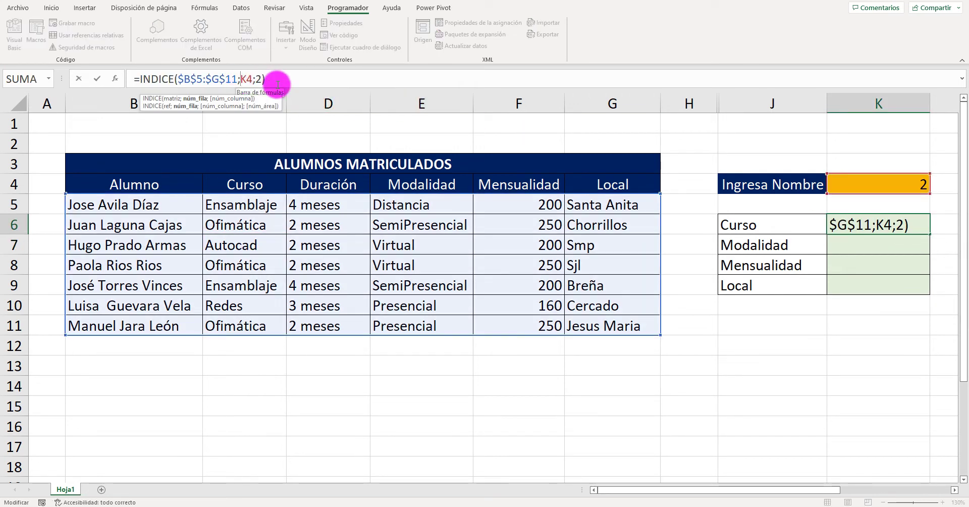
text($B)
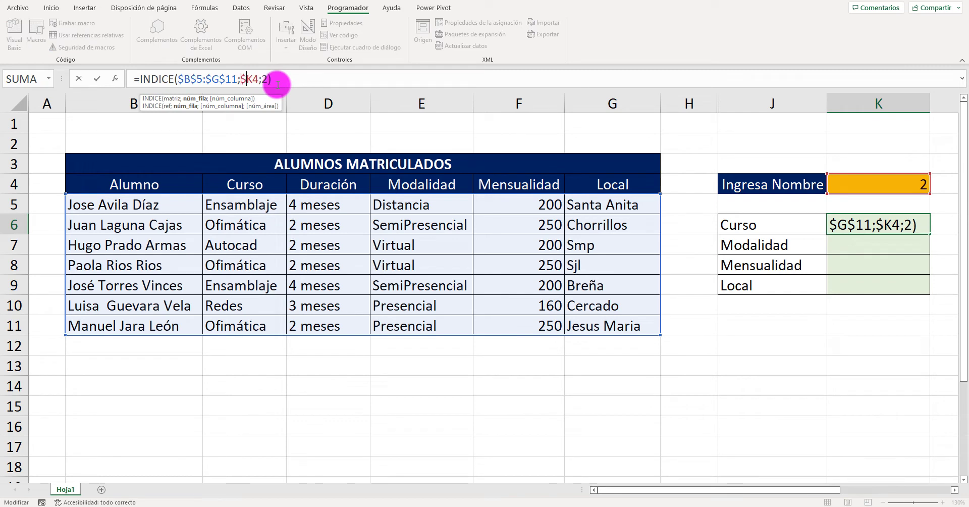
text($)
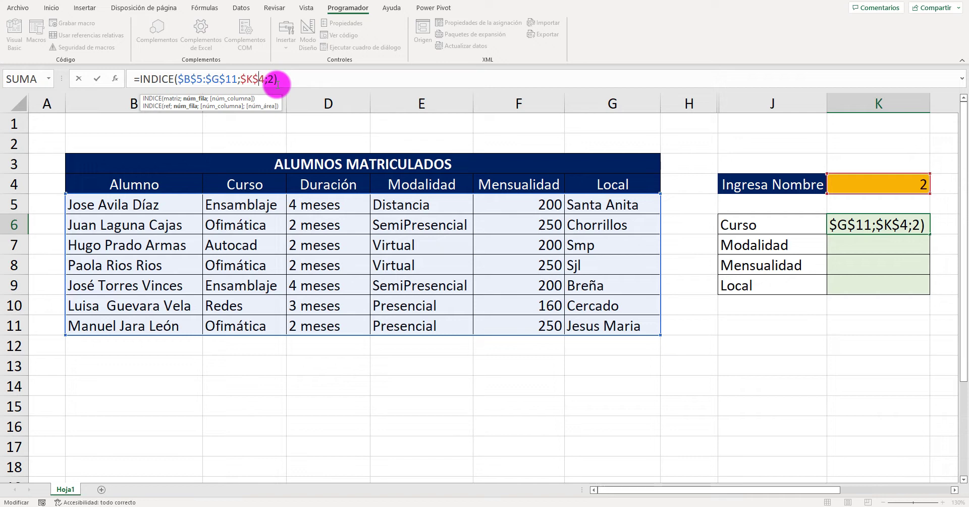
key(Return)
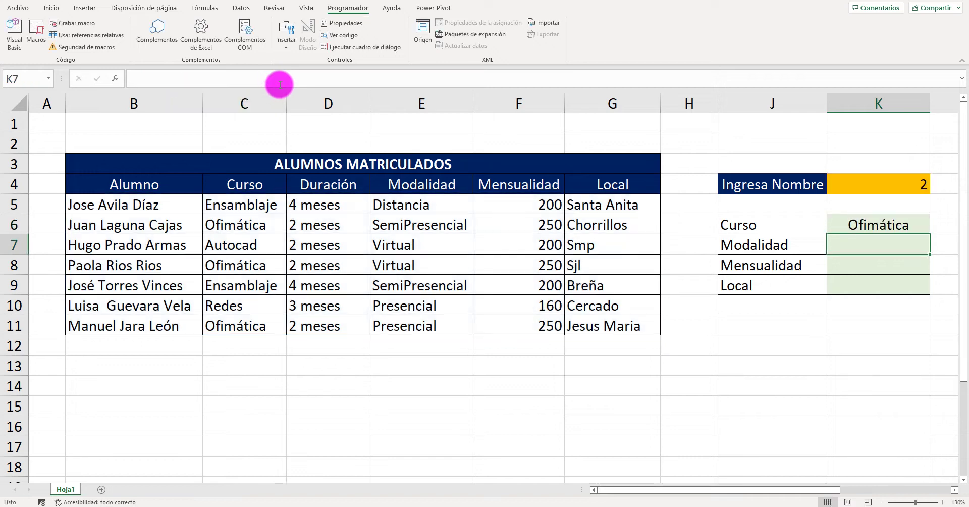
Copy K6's formula down through K9, then start editing K7's formula.
click(836, 225)
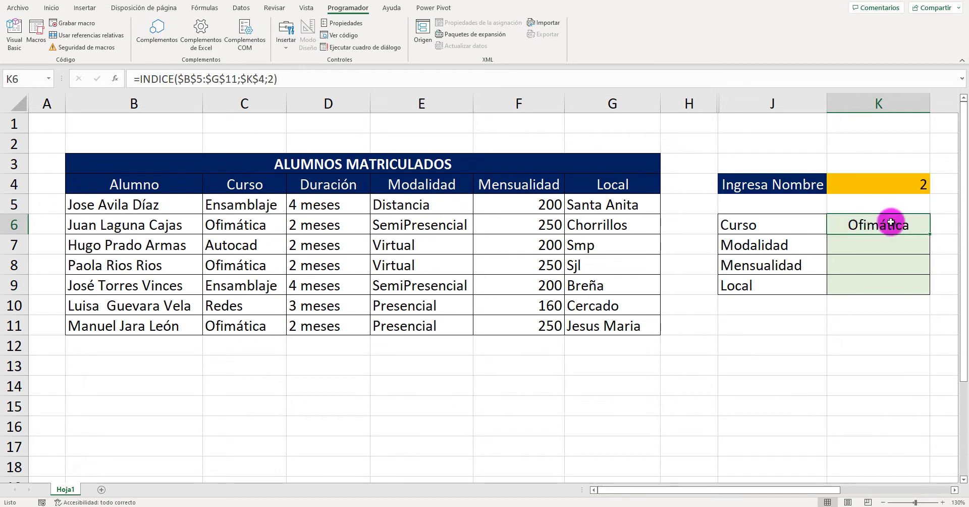
drag(932, 235, 922, 289)
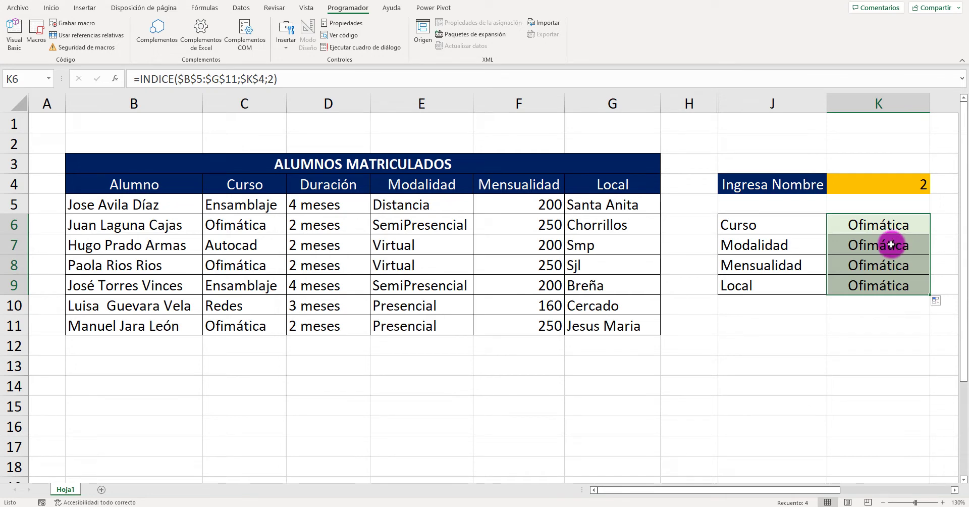
click(891, 245)
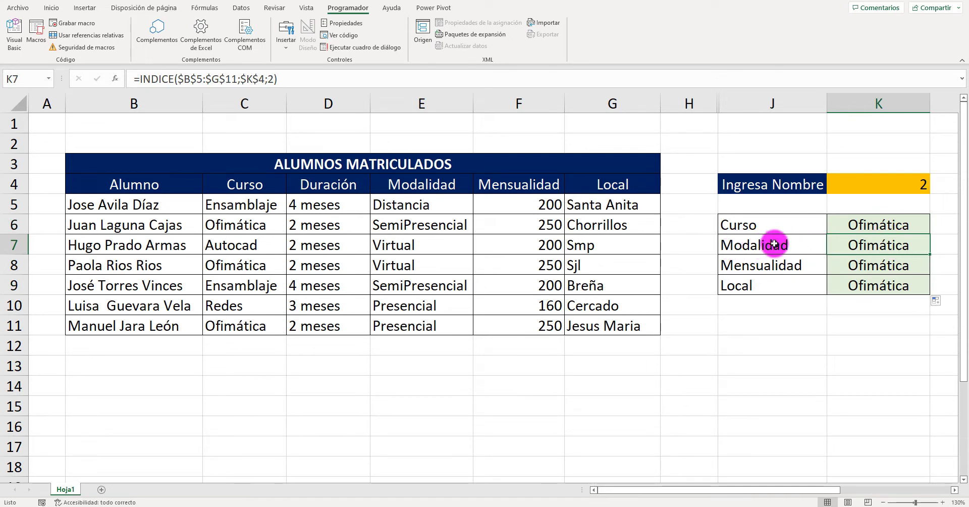
click(268, 79)
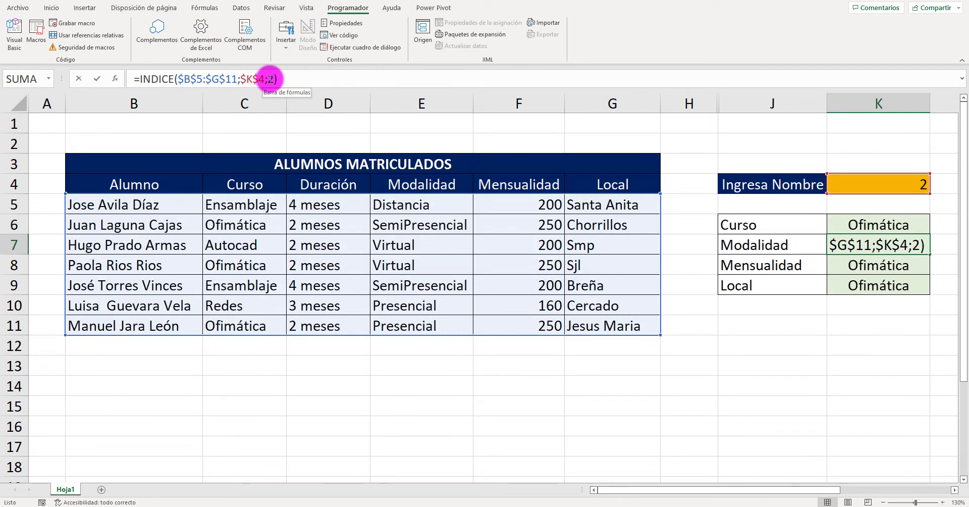
Change the INDICE column numbers in K7, K8 and K9 to 4, 5 and 6.
double_click(272, 79)
text(4)
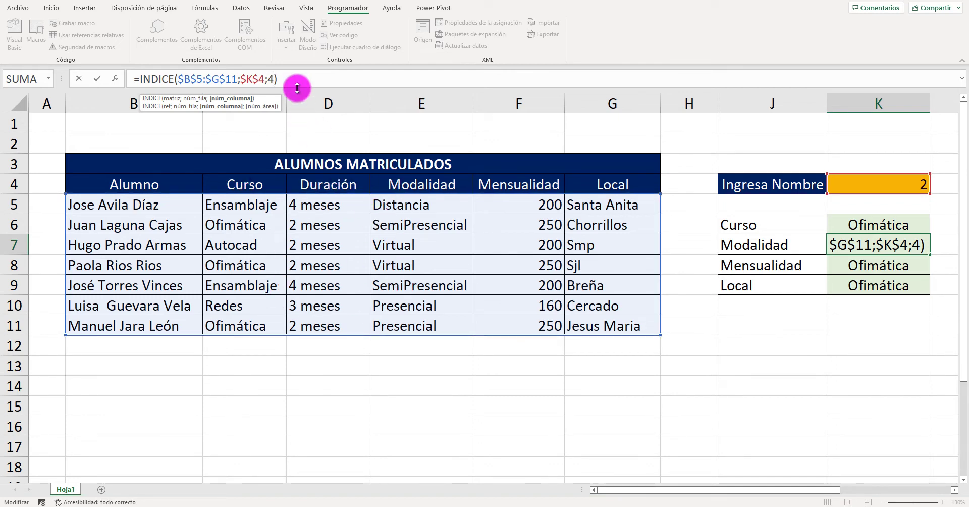
key(Return)
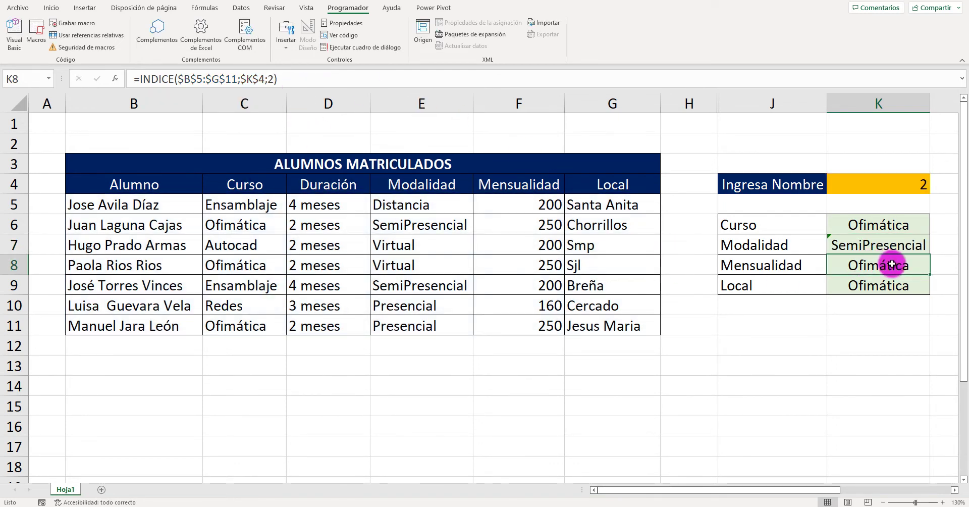
key(Down)
key(Down)
key(Down)
click(890, 261)
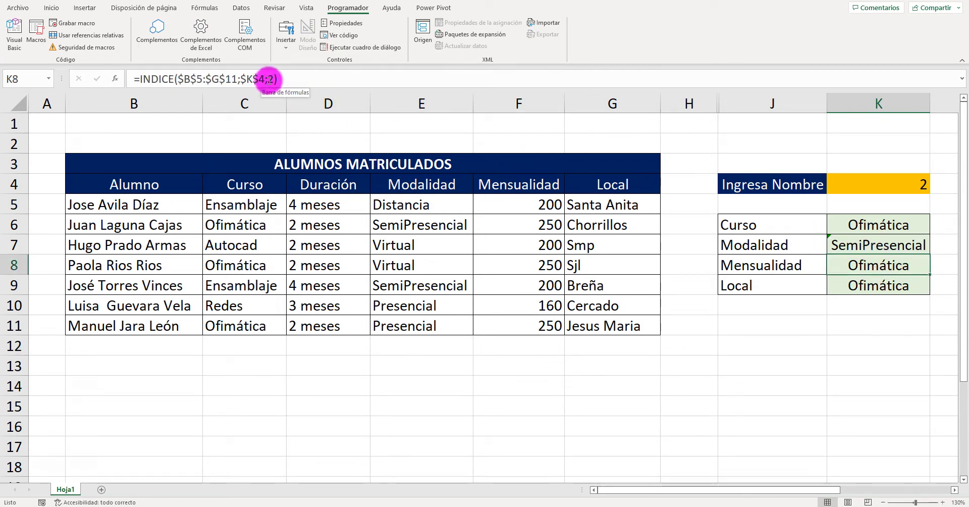
click(269, 79)
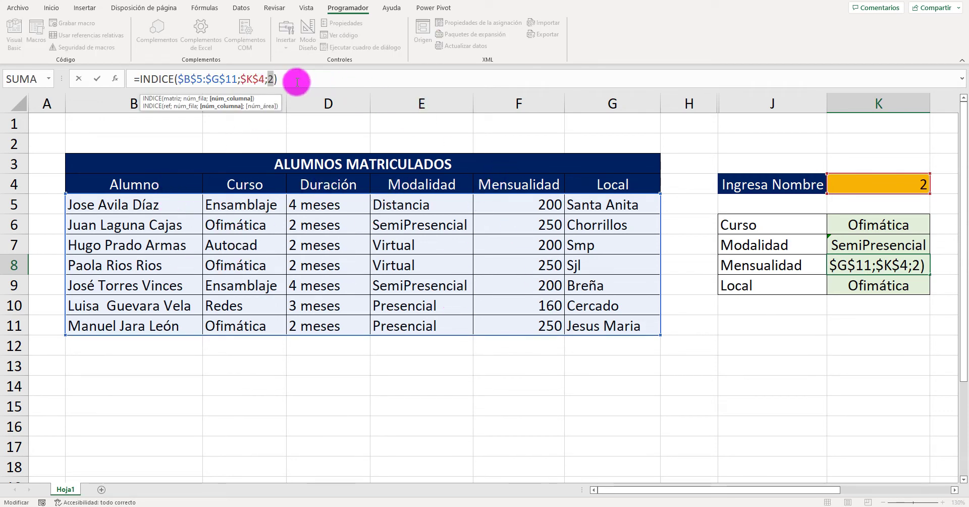
text(5)
key(Return)
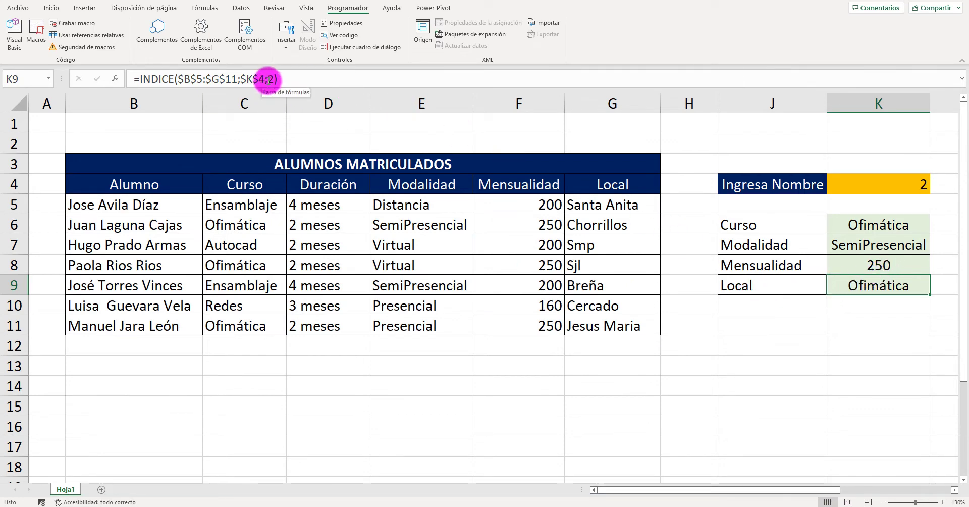
click(265, 80)
double_click(272, 80)
text(6)
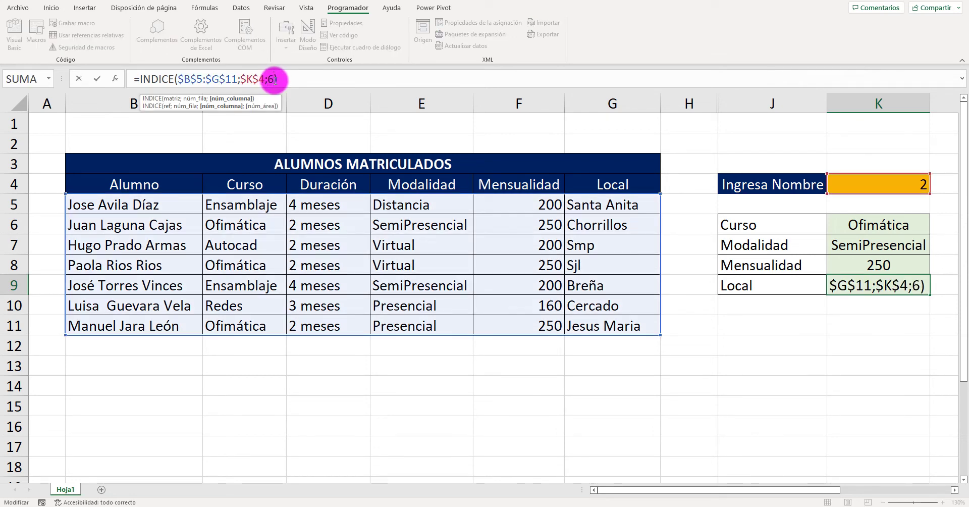
key(Return)
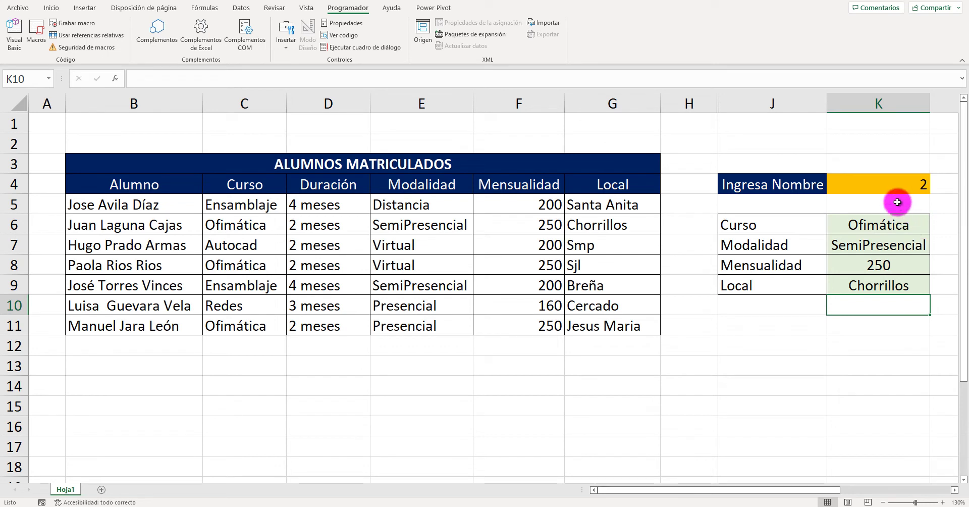
click(893, 184)
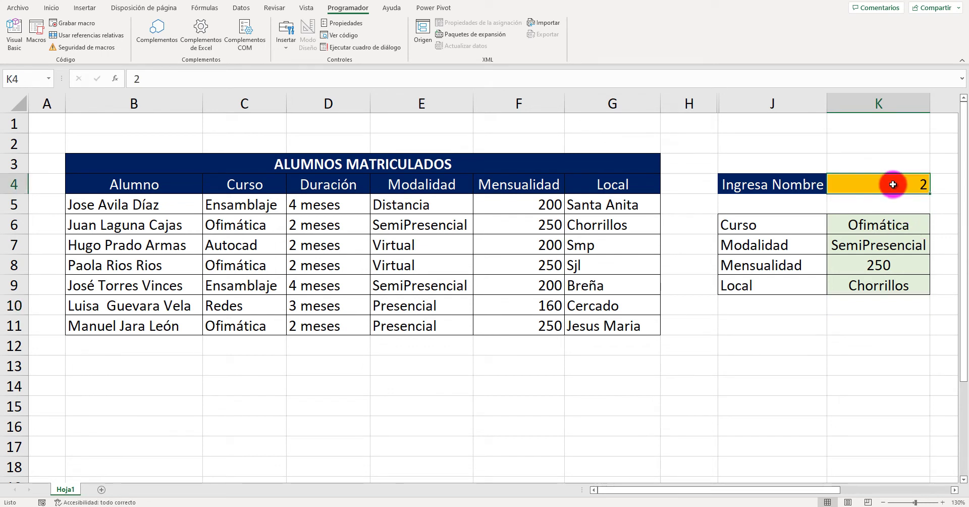
text(1)
key(Return)
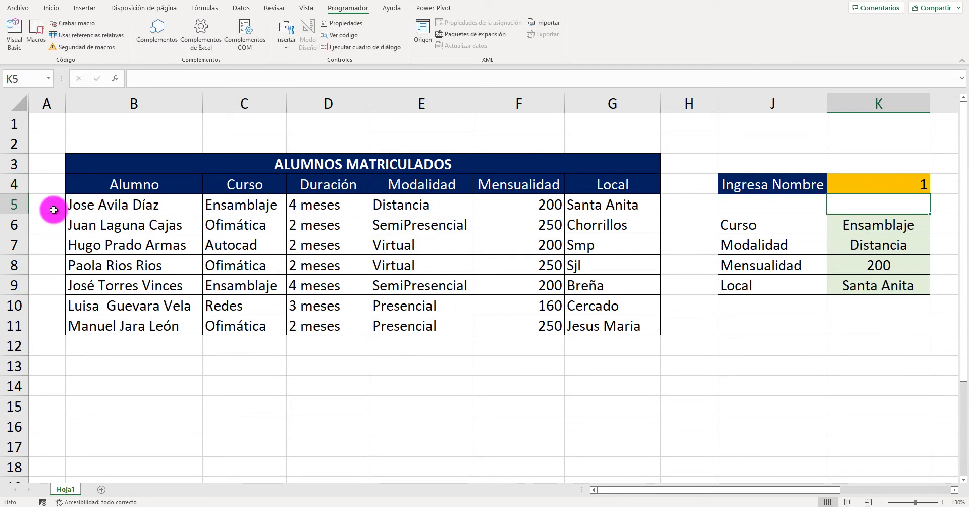
click(23, 203)
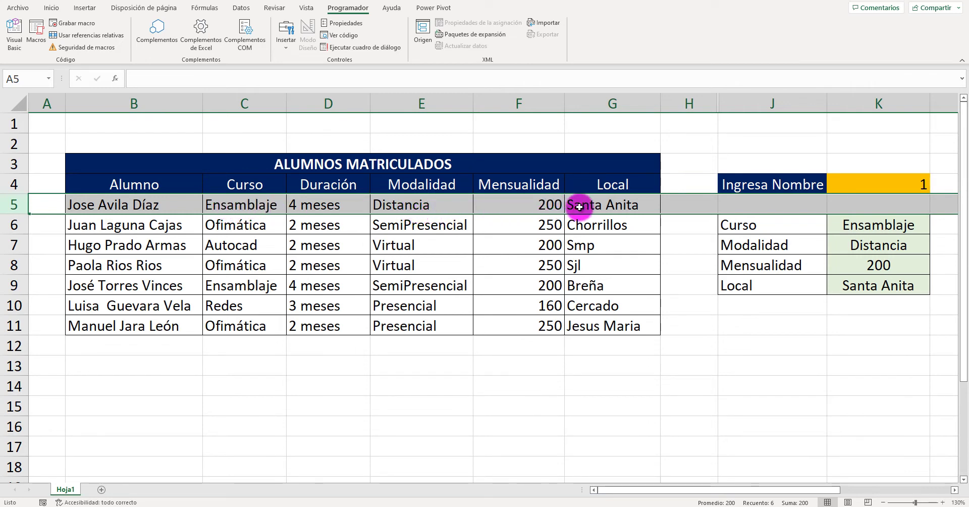
click(842, 222)
click(905, 184)
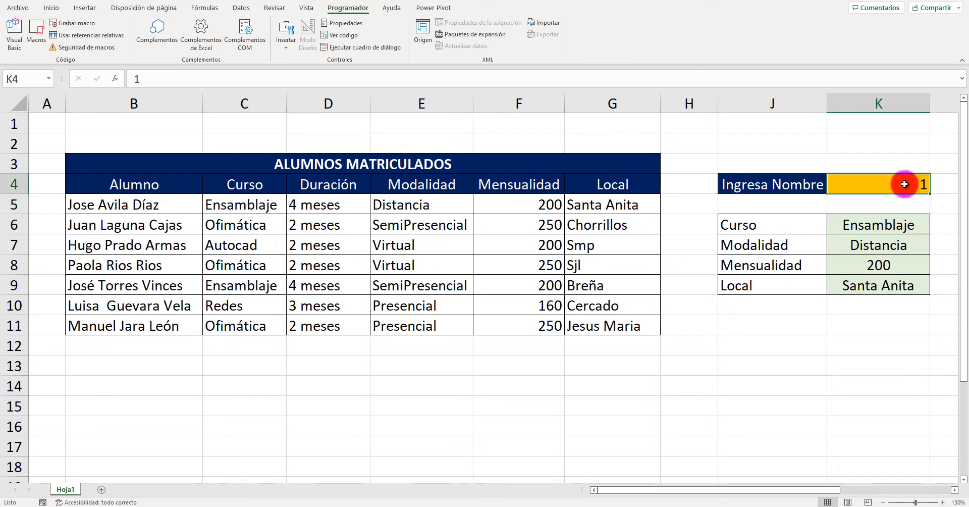
text(7)
key(Return)
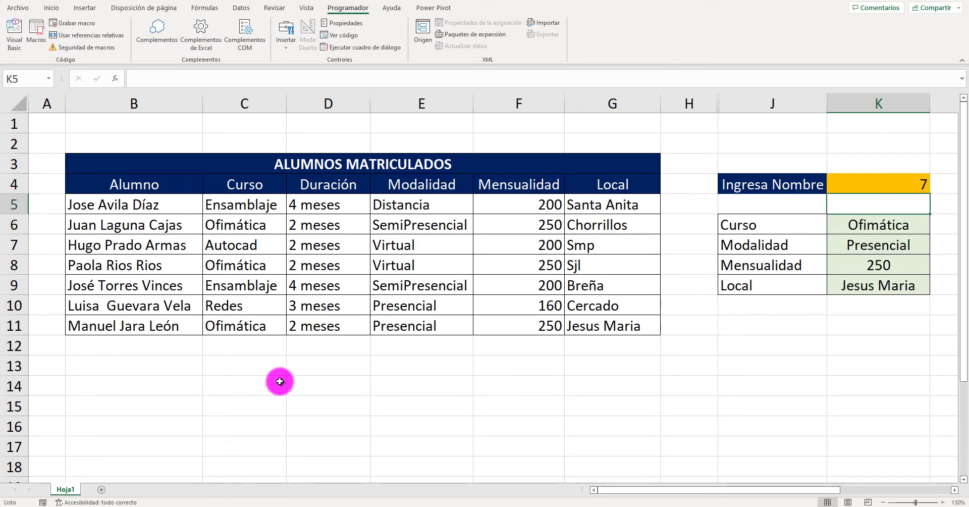
click(7, 327)
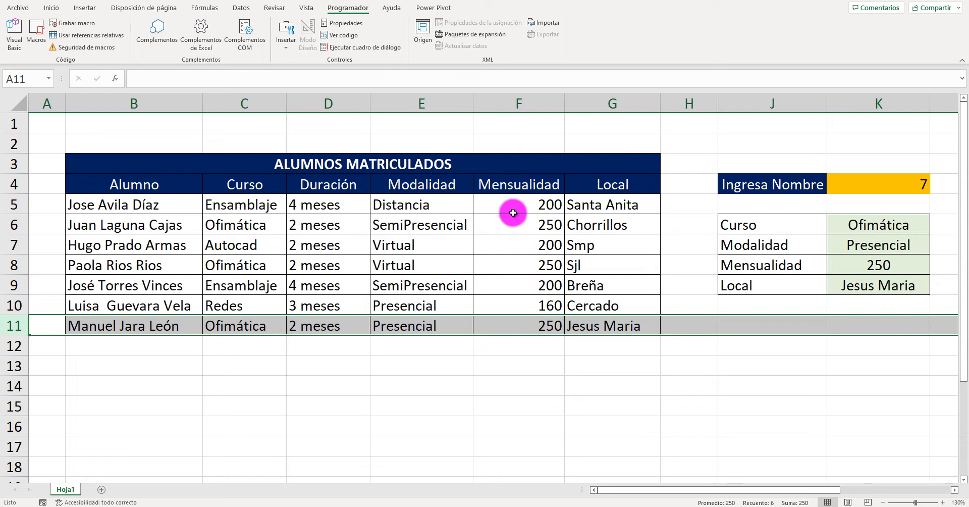
click(895, 186)
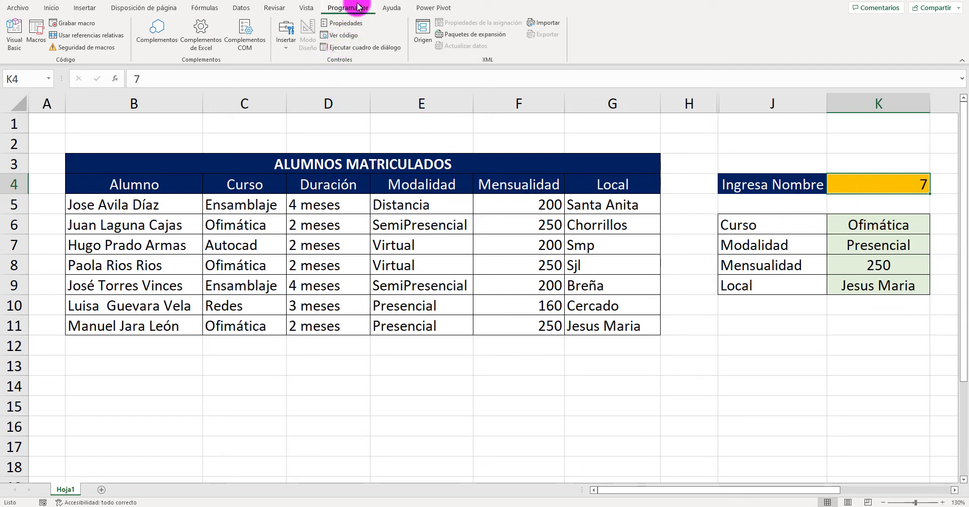
Draw a form-control combo box over K4 and widen it to fill the cell.
click(285, 49)
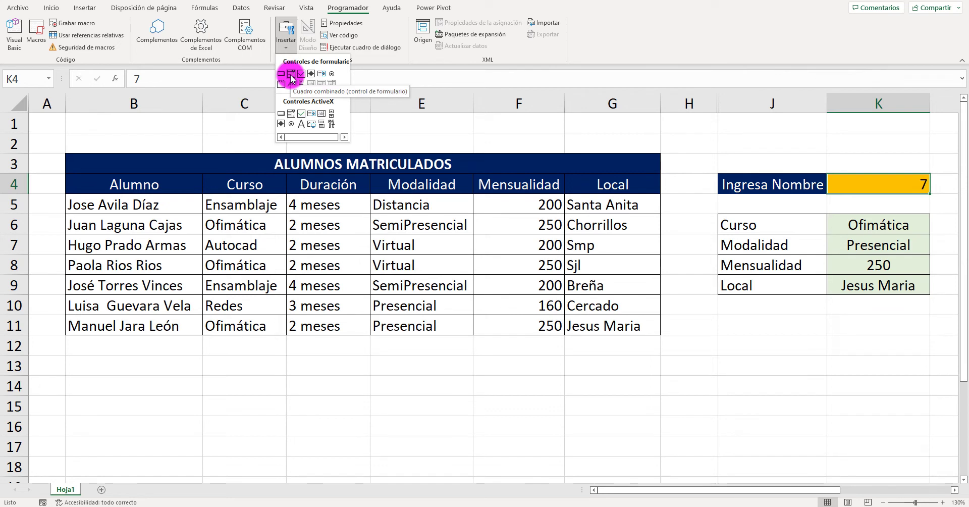
click(291, 78)
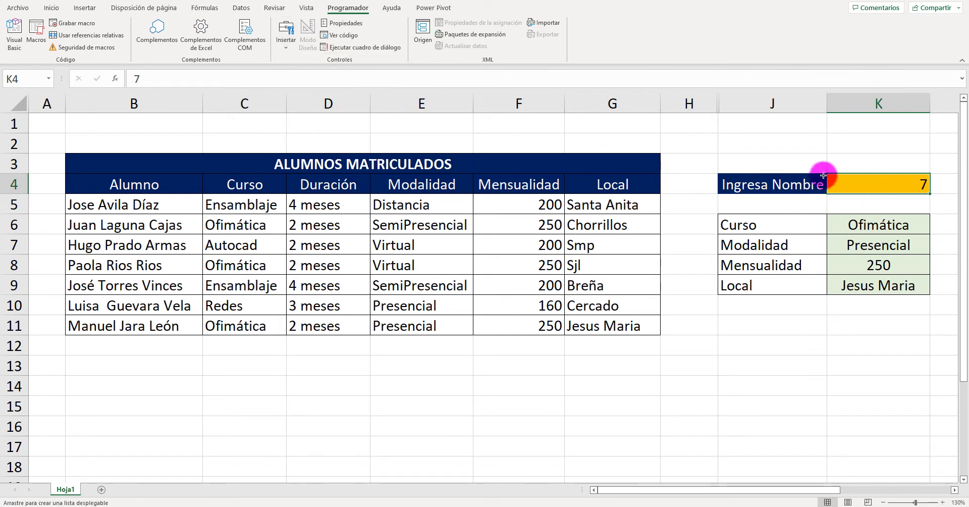
drag(828, 174, 929, 193)
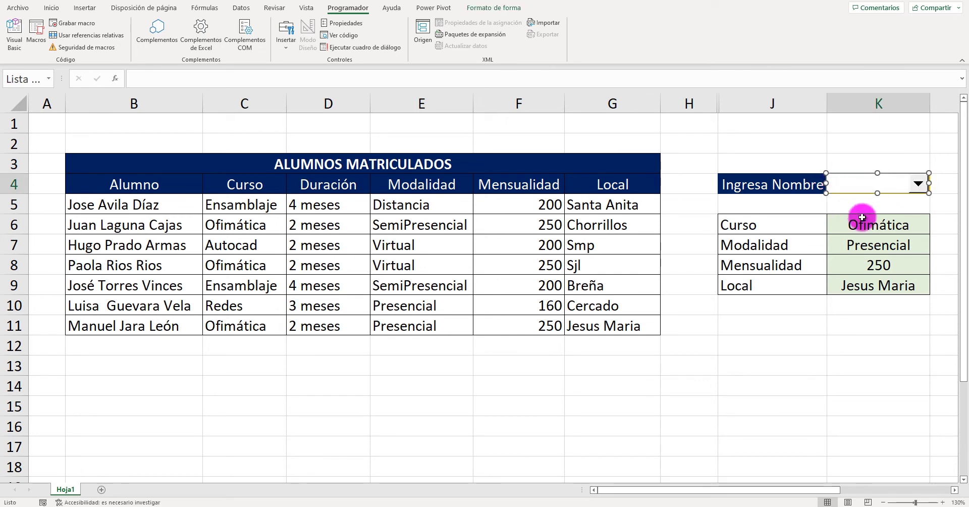
click(871, 204)
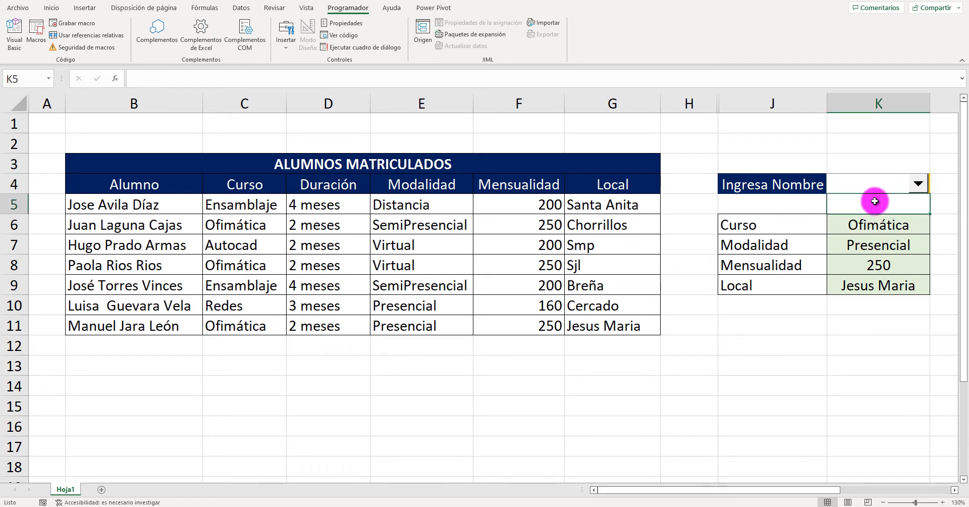
ctrl+click(929, 184)
drag(930, 184, 933, 184)
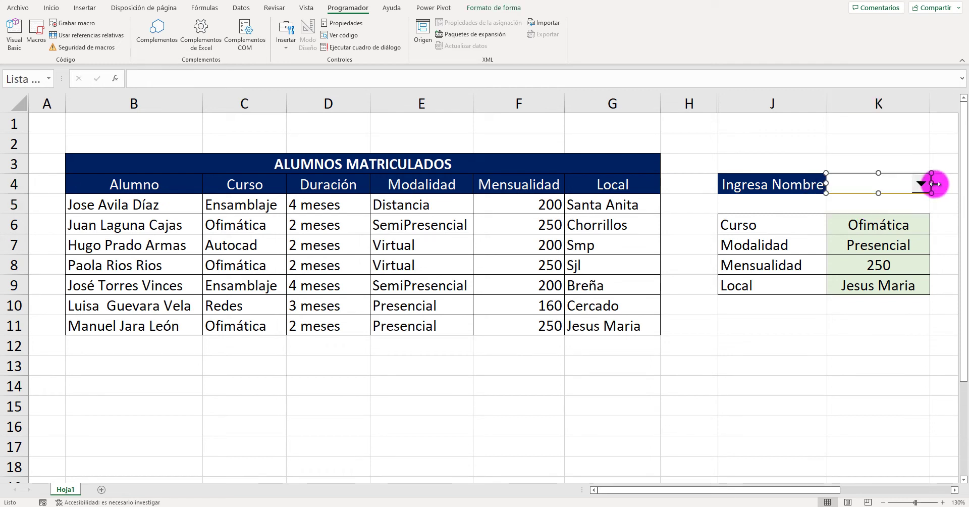
Set the combo box's input range to $B$5:$B$11 and link it to cell K4.
right_click(872, 190)
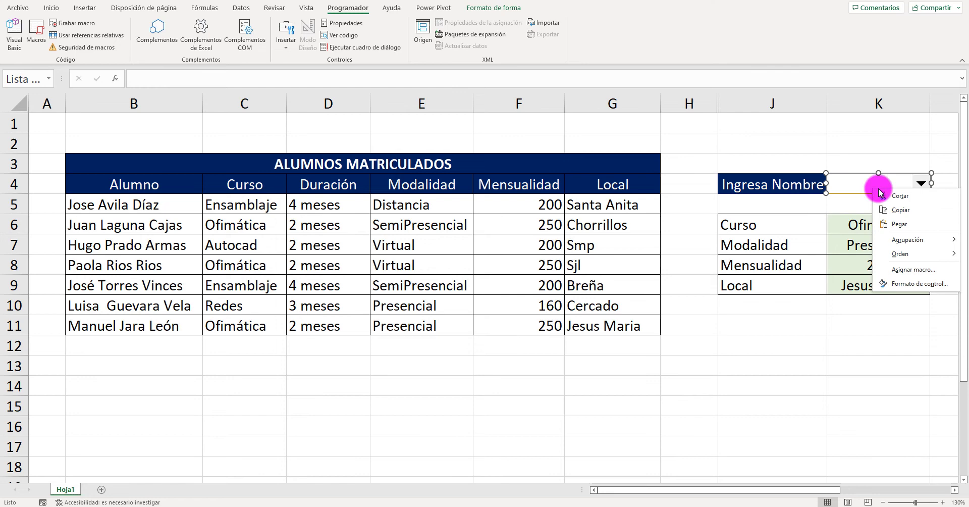
click(911, 287)
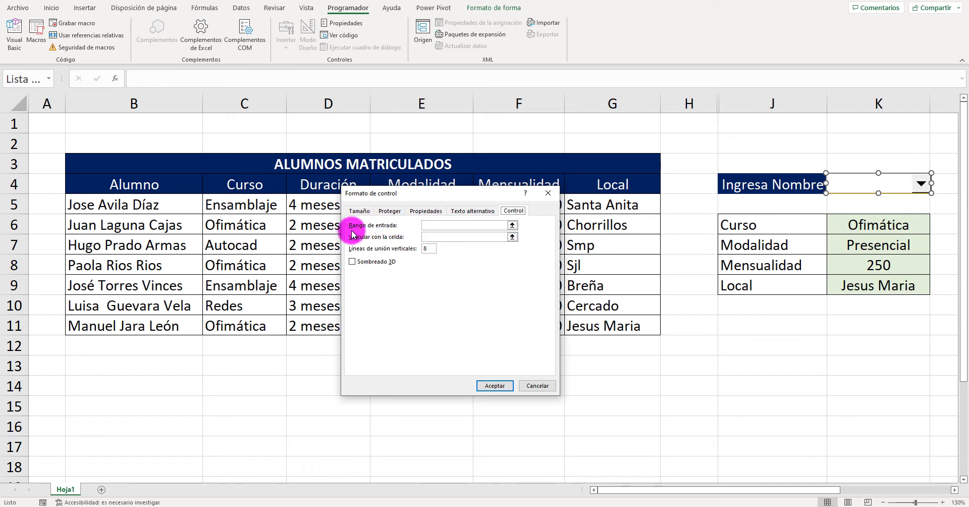
click(438, 227)
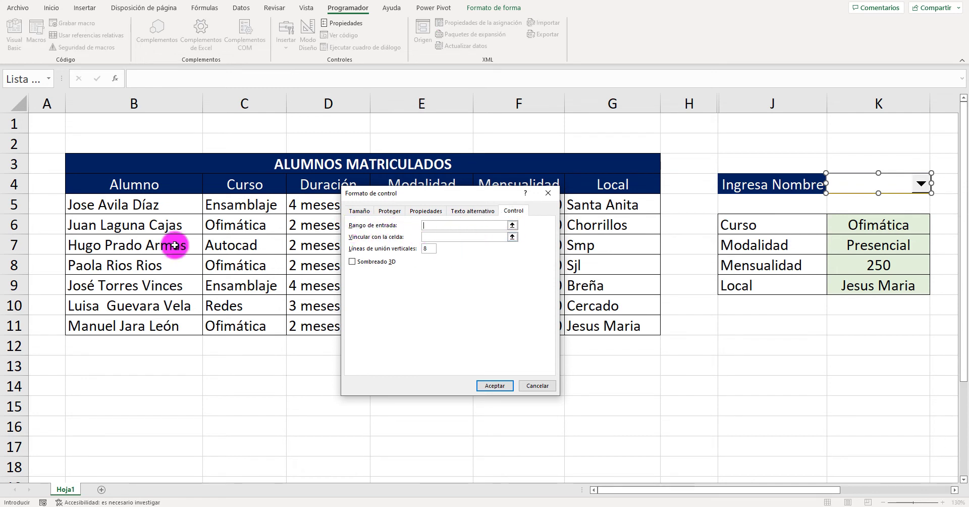
drag(128, 205, 127, 330)
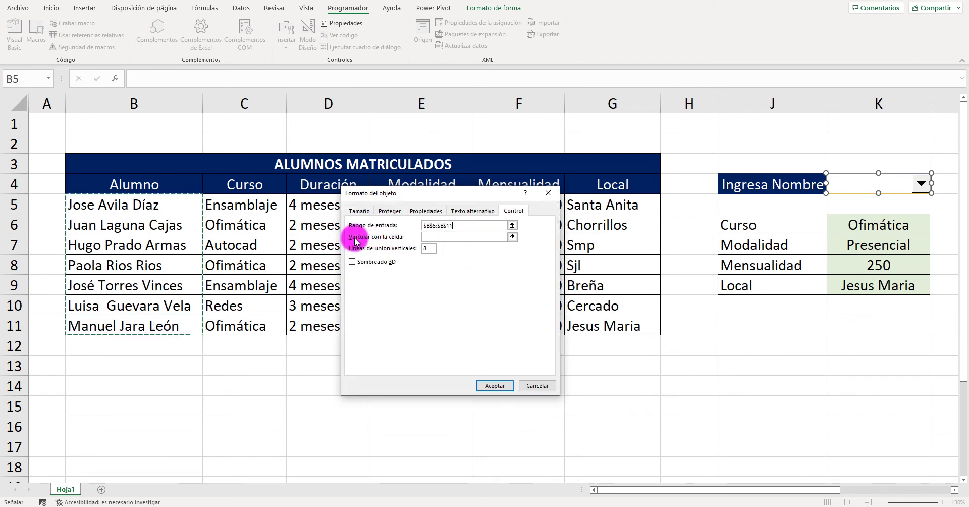
click(449, 237)
text(k4)
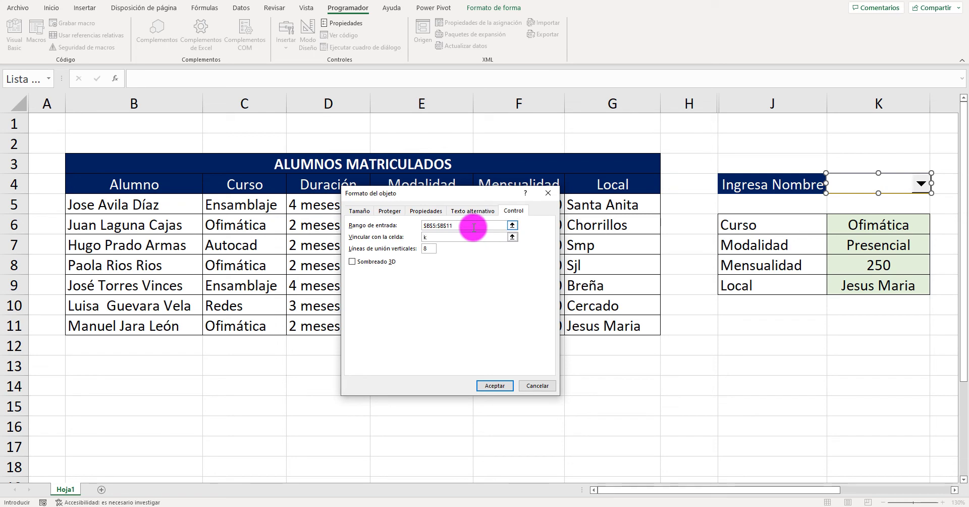
click(492, 386)
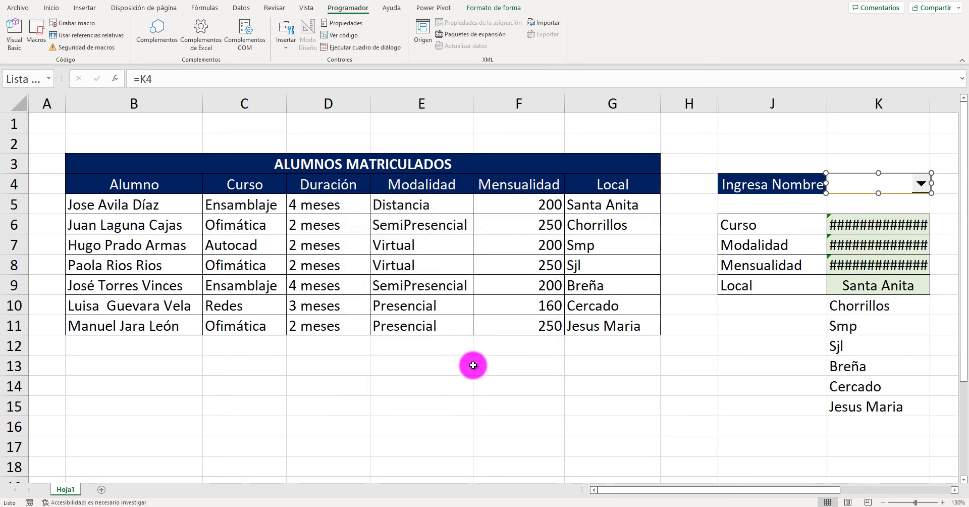
Test the combo box by picking the first, second, third and fifth students.
click(779, 328)
click(921, 184)
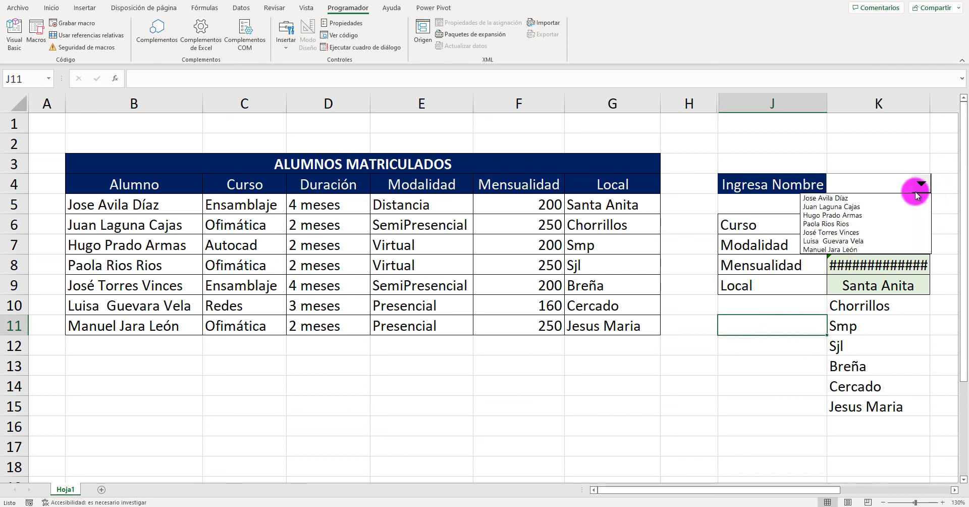
click(895, 197)
click(919, 185)
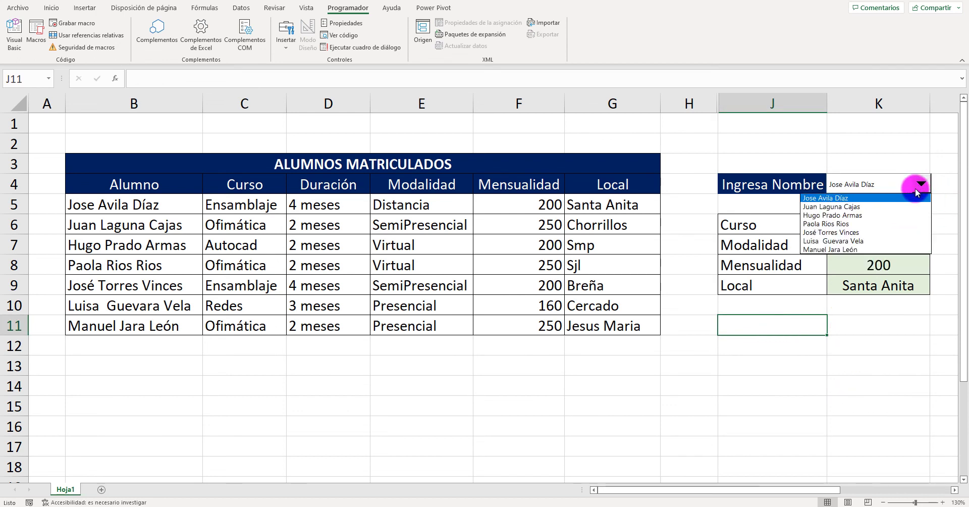
click(904, 206)
click(919, 184)
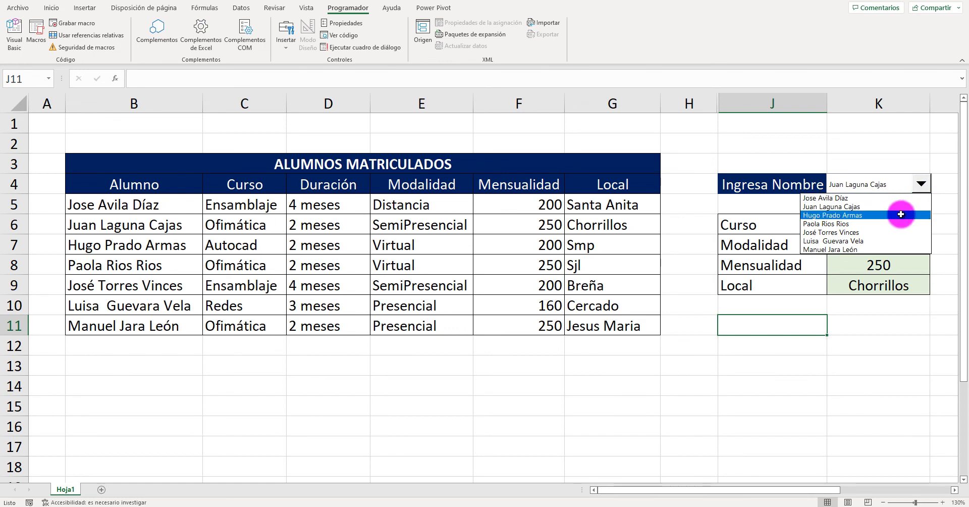
click(904, 215)
click(922, 185)
click(893, 217)
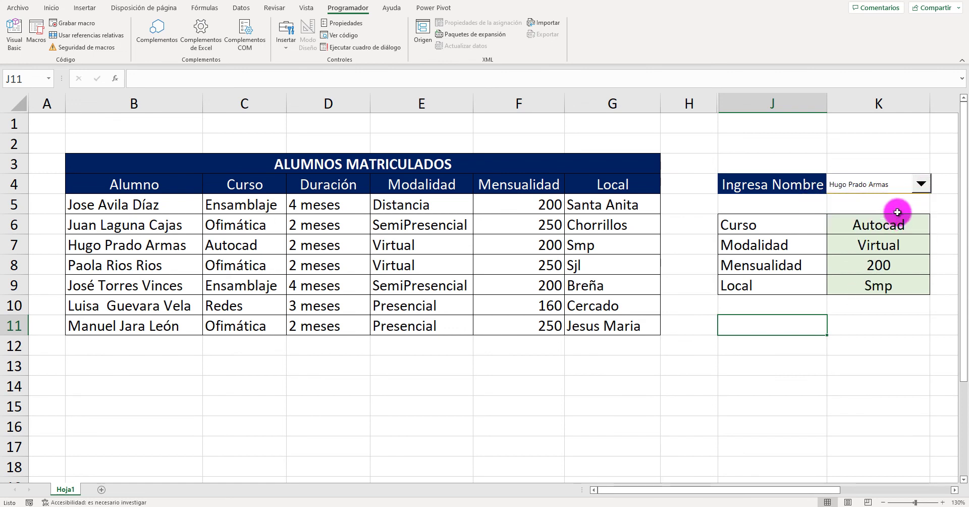
click(920, 185)
click(891, 232)
Pick the fourth, sixth and last students, ending on the third (Autocad, Virtual, 200, Smp).
click(919, 185)
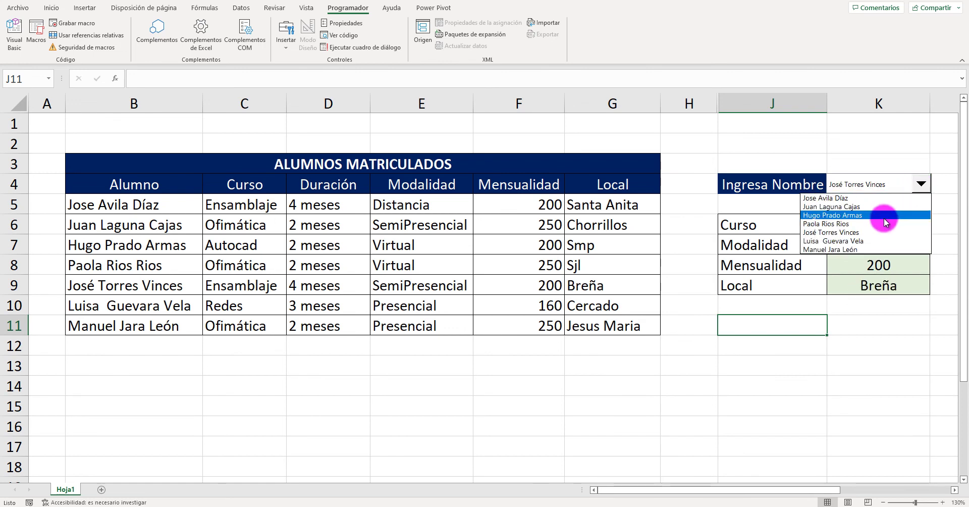
click(884, 215)
click(919, 185)
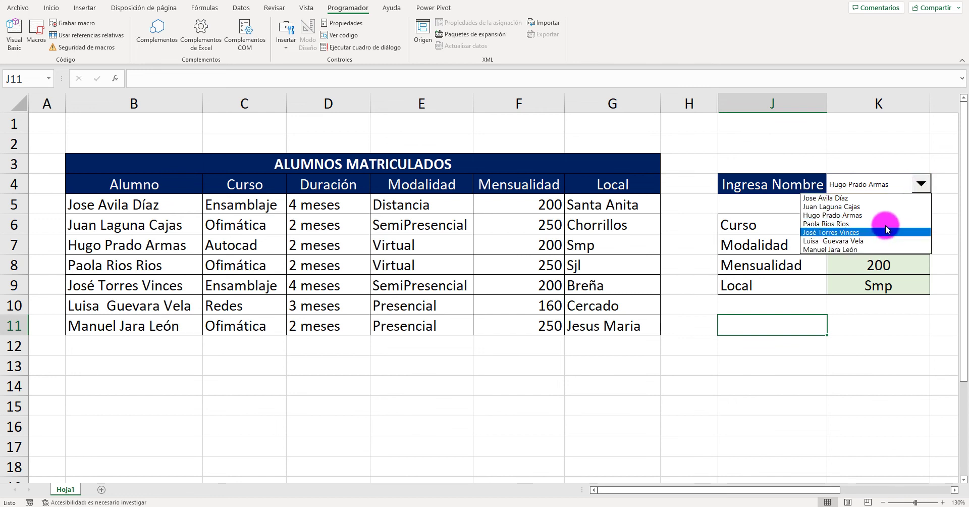
click(885, 224)
click(921, 185)
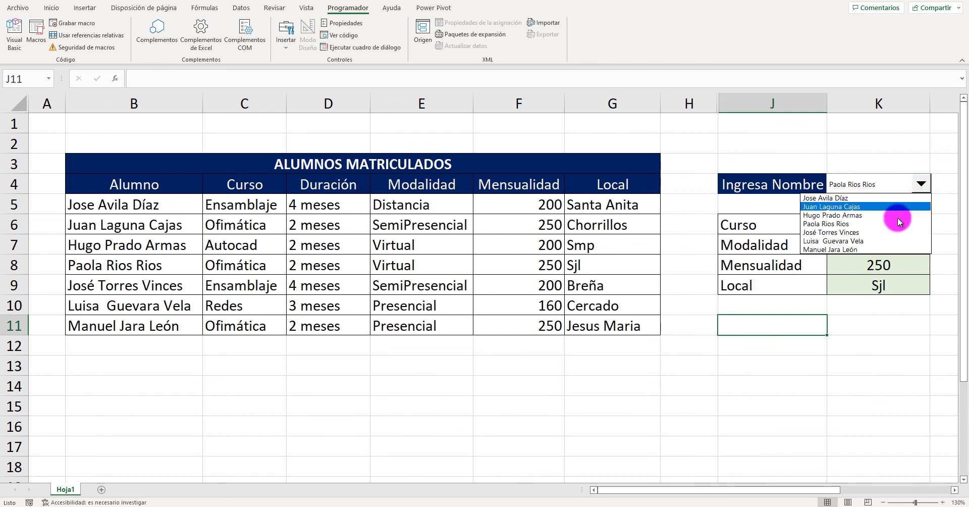
click(882, 240)
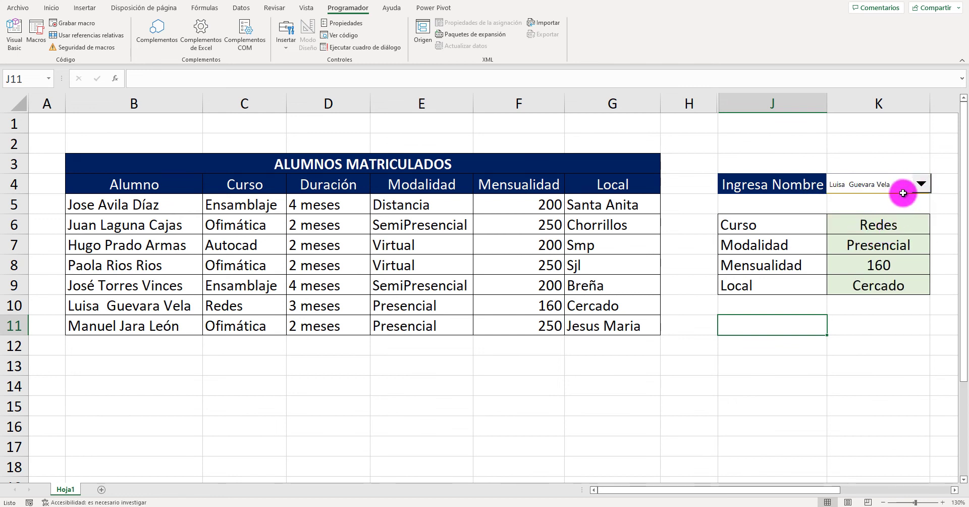
click(921, 185)
click(853, 247)
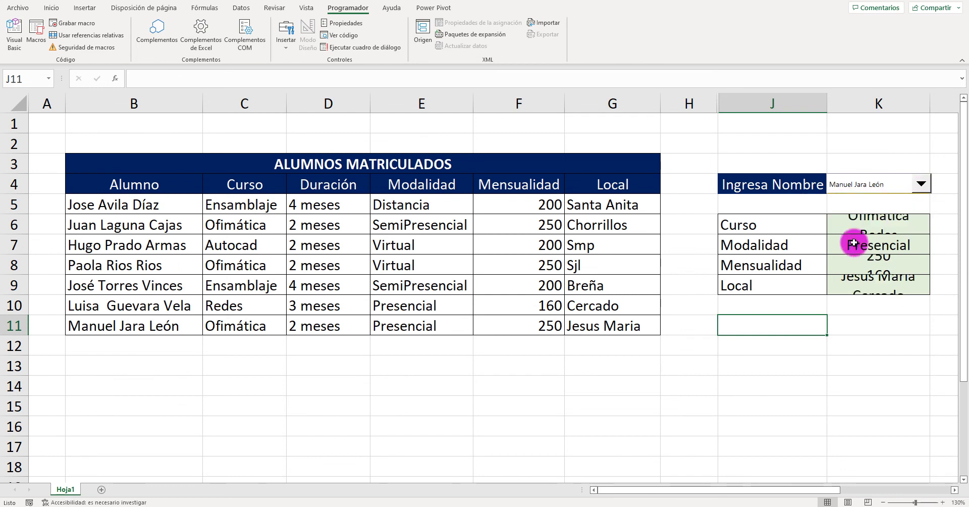
click(921, 185)
click(877, 216)
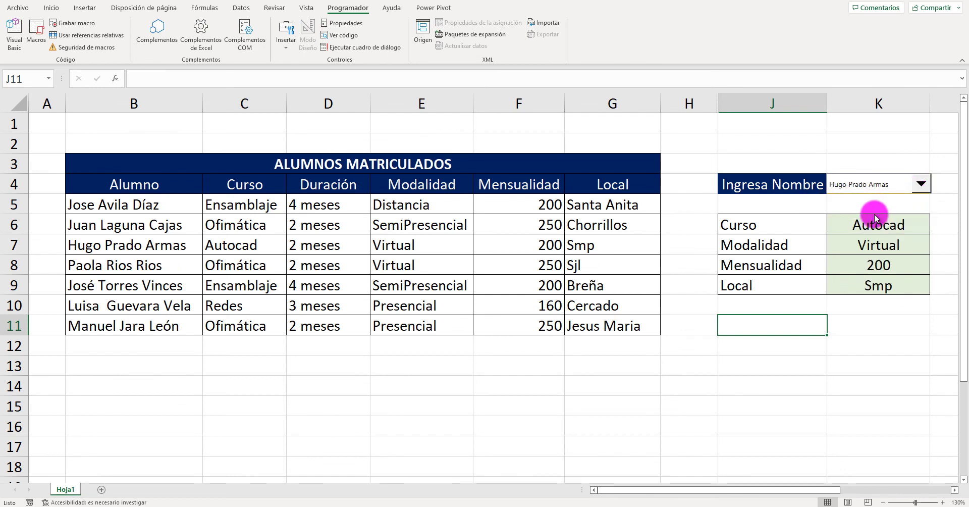